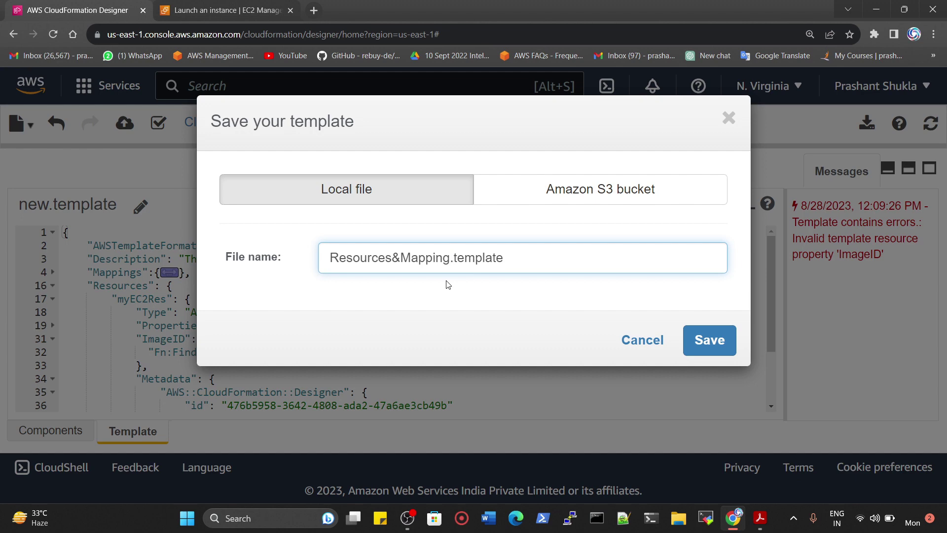
Save the template locally as Resources&MappingDemo.template in AWS ARCHITECT > AWS Latest Tutorials > Module 8
text(Demo)
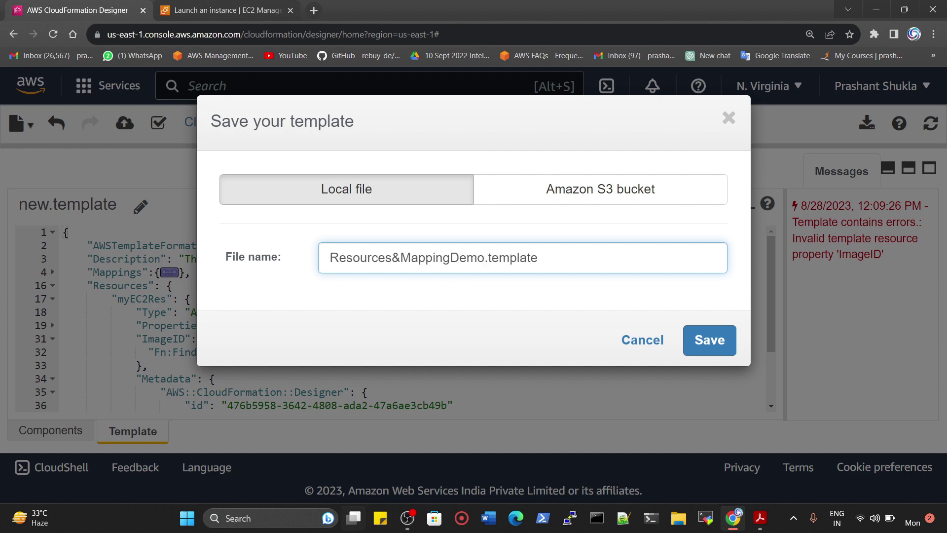
click(709, 339)
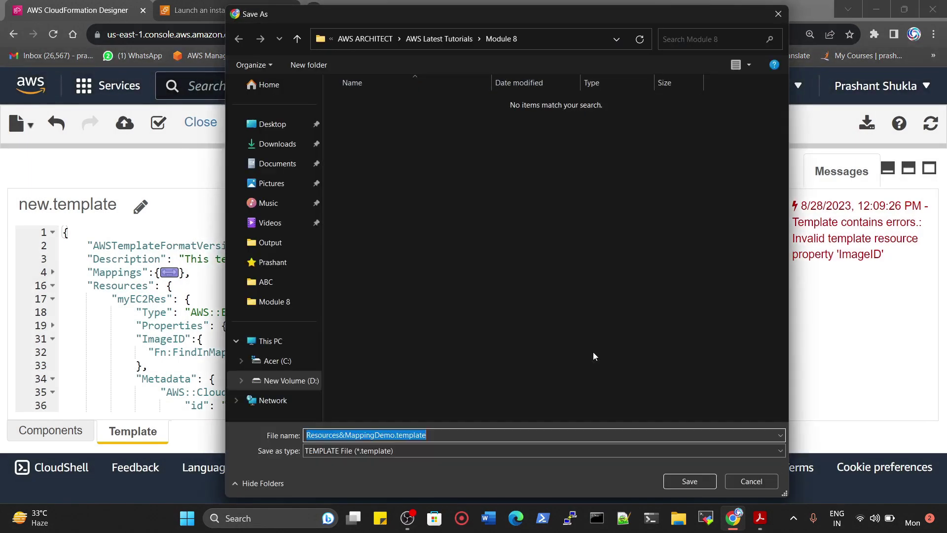
click(273, 124)
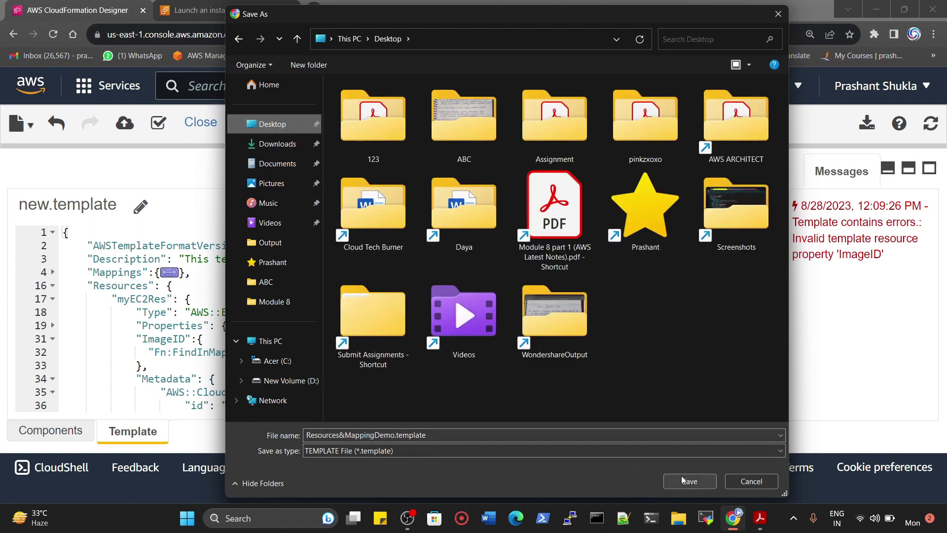
double_click(753, 137)
double_click(390, 102)
click(368, 246)
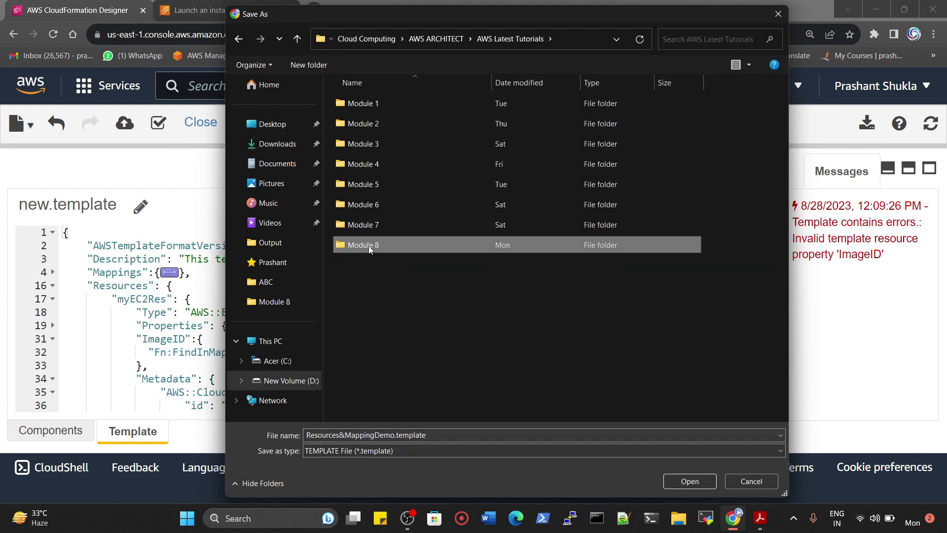
double_click(368, 245)
click(676, 483)
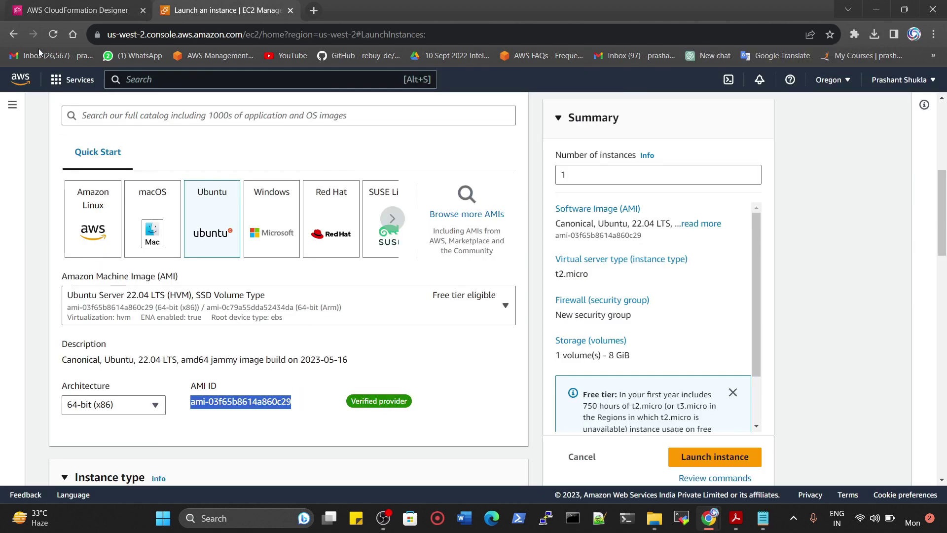
Return to CloudFormation Designer and rename the ImageID property on line 31 of the template to ImageId
click(52, 10)
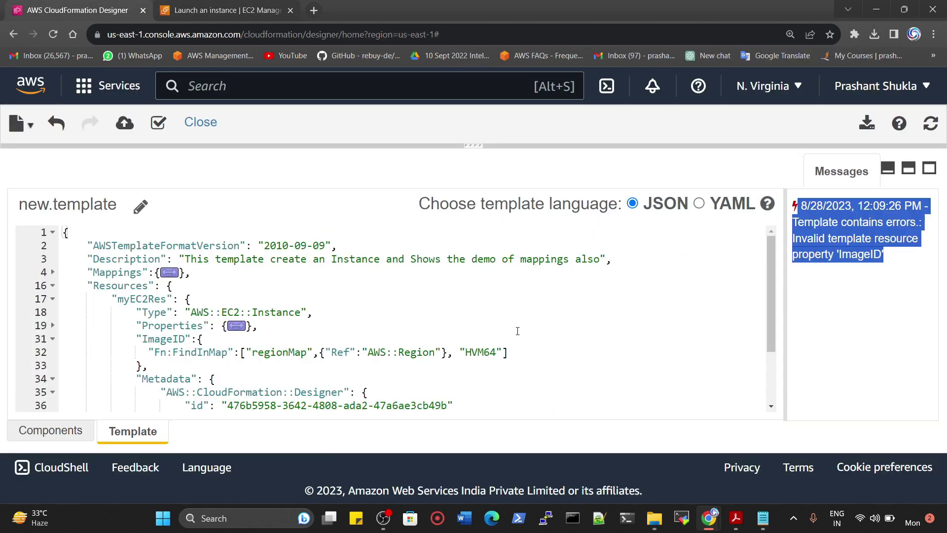
click(905, 244)
drag(888, 255, 842, 255)
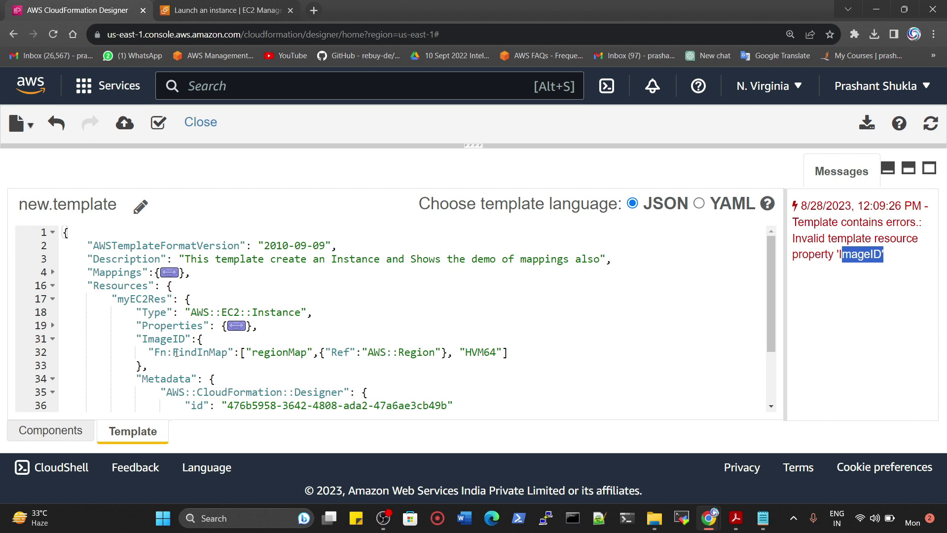
click(178, 339)
key(Delete)
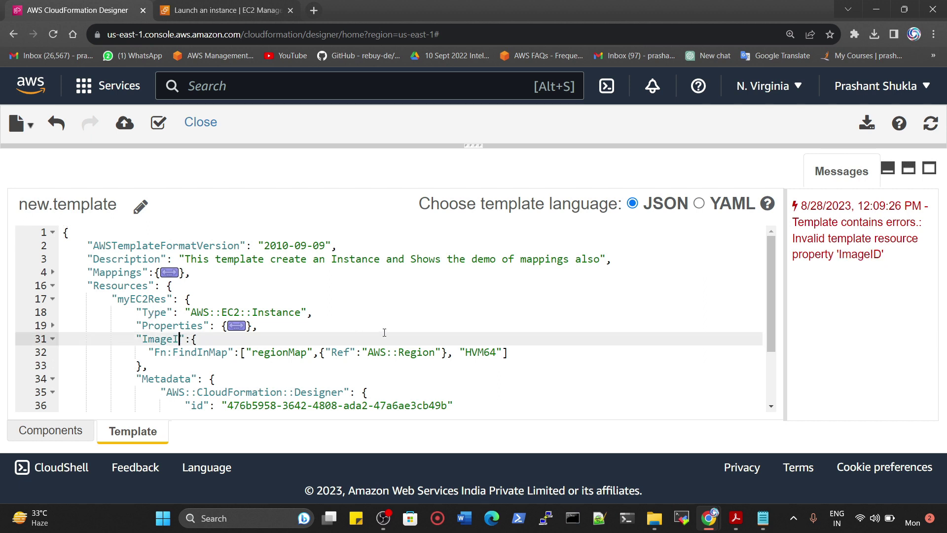
text(d)
key(ctrl+s)
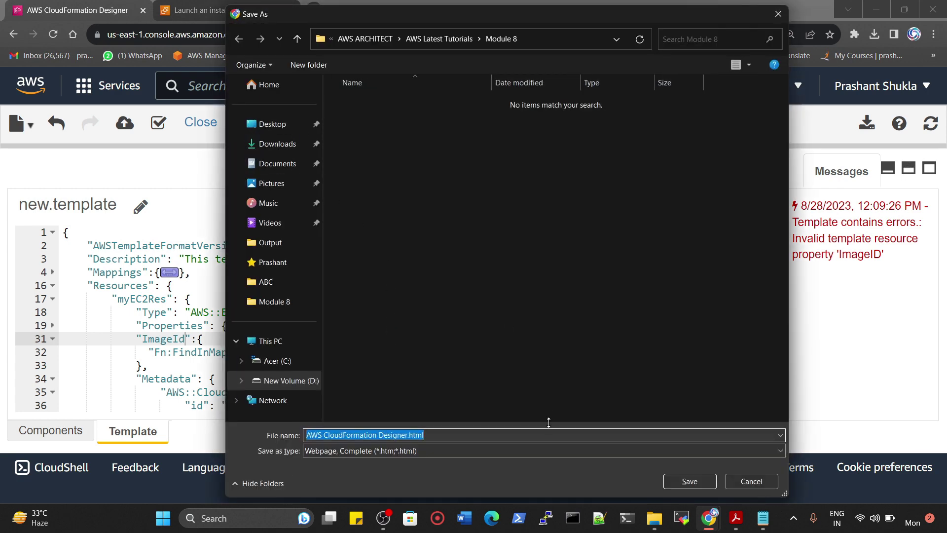
click(746, 482)
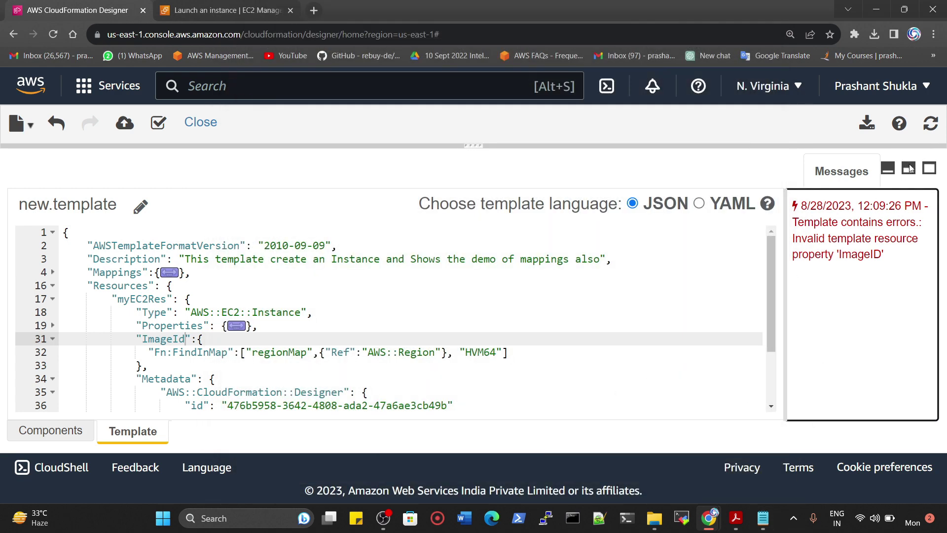
In Notepad, change the ImageID key above Fn:FindInMap to ImageId in Resources&MappingDemo.template and close the file
click(763, 517)
click(365, 316)
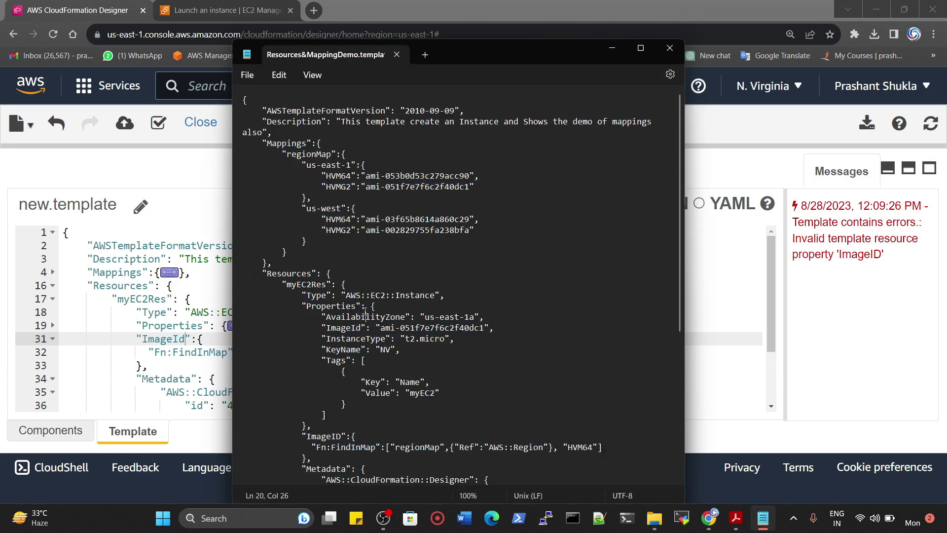
scroll(329, 296, down, 3)
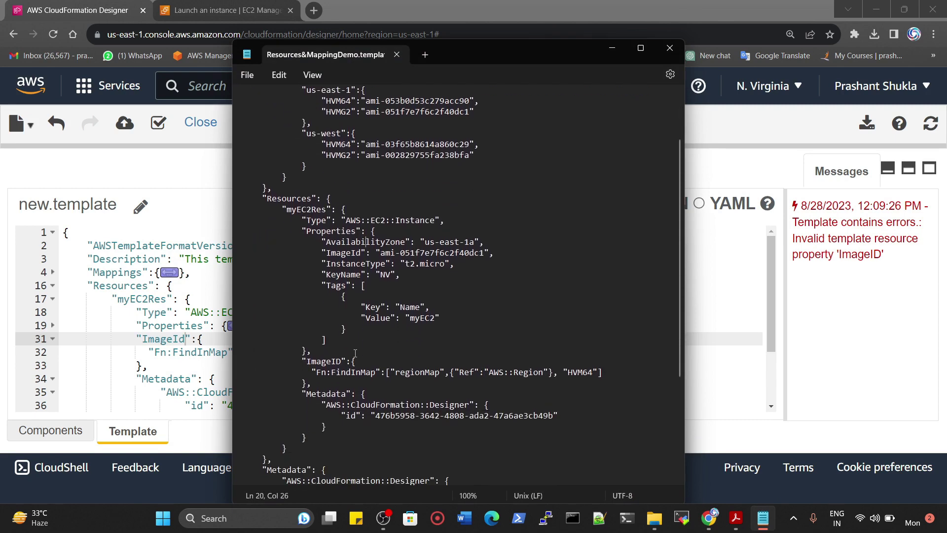
click(342, 361)
key(BackSpace)
text(d)
click(669, 48)
Refresh the Designer diagram and validate the template, reviewing its mappings, resource properties and metadata
click(930, 123)
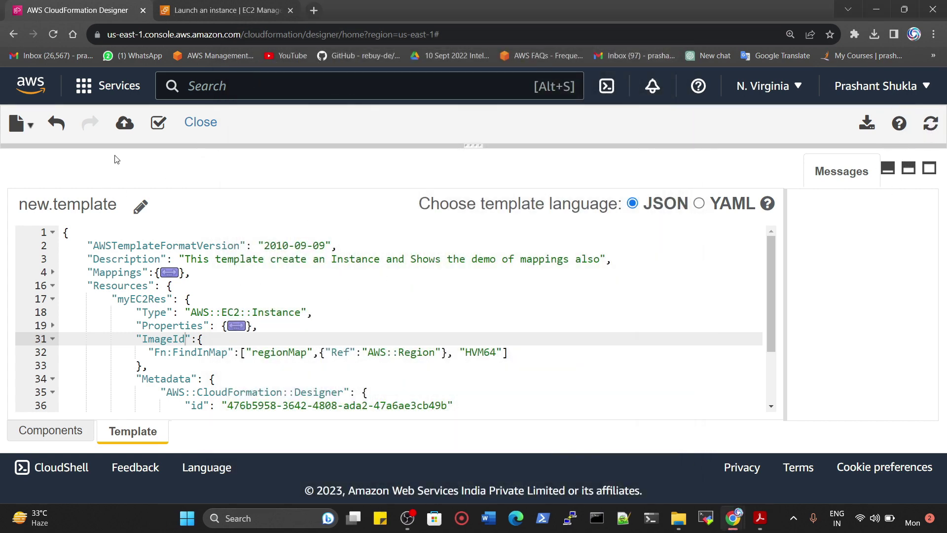
click(158, 122)
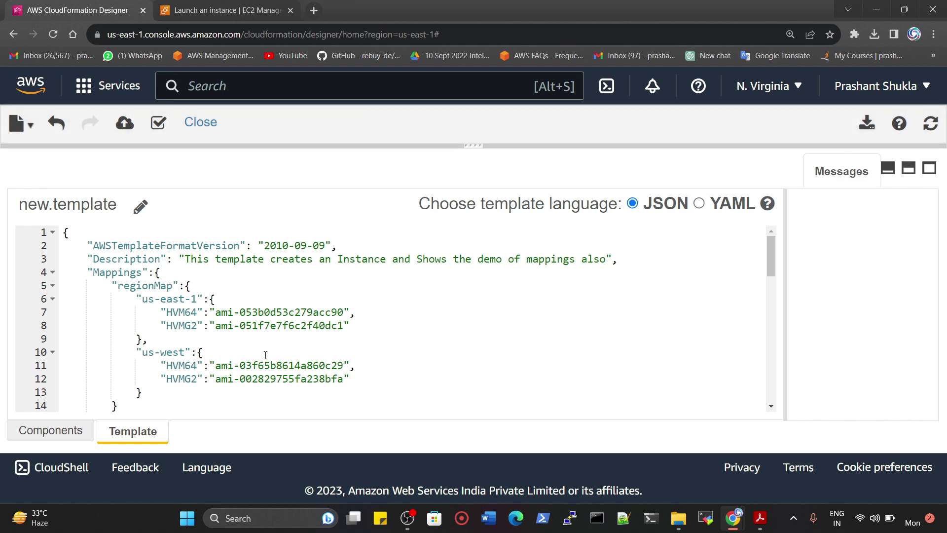
scroll(290, 381, down, 5)
scroll(290, 381, up, 2)
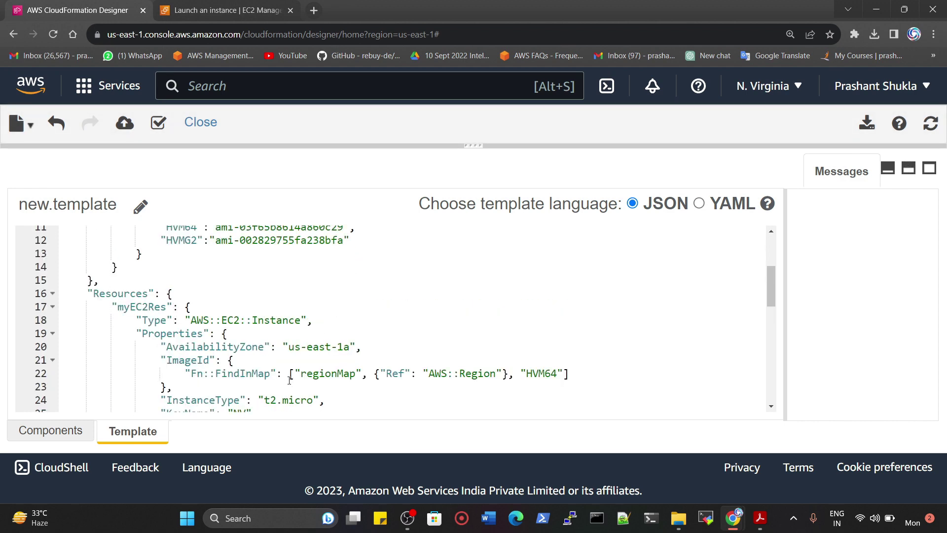
scroll(274, 360, down, 10)
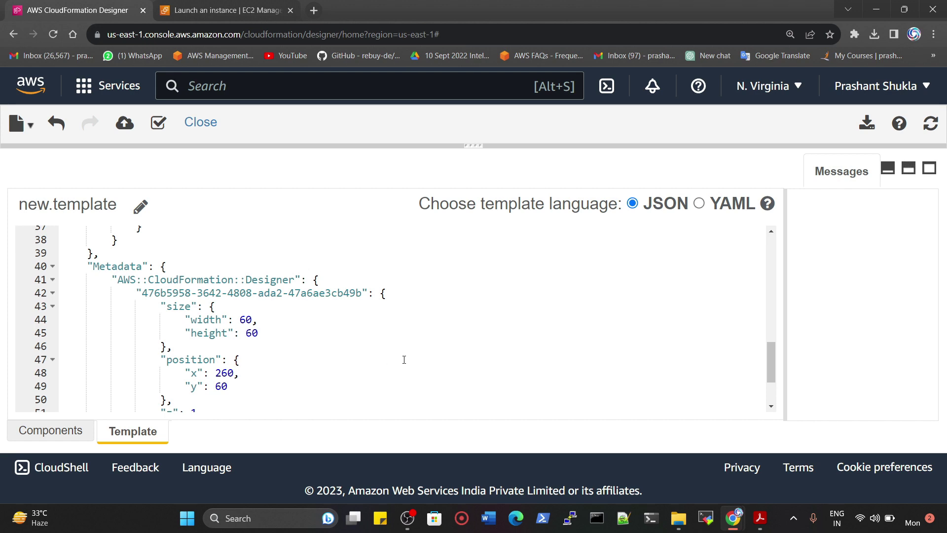
scroll(405, 358, up, 10)
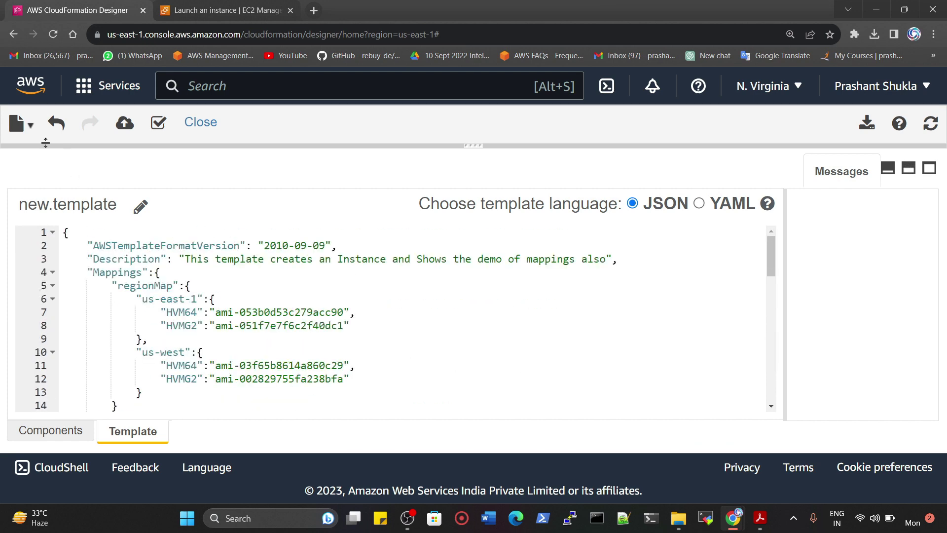
Set up saving the template as a local file named Resource&MappingsDemo.template
click(20, 123)
click(27, 226)
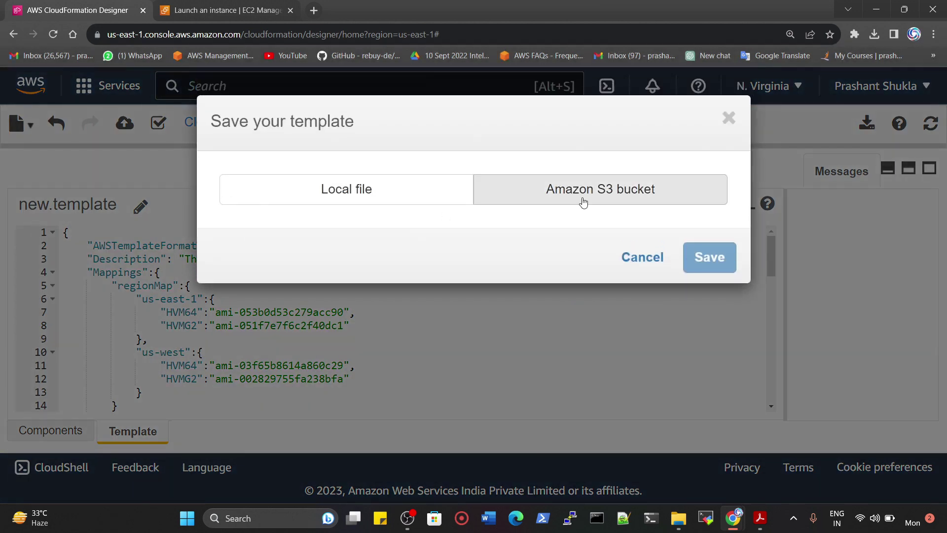
click(355, 193)
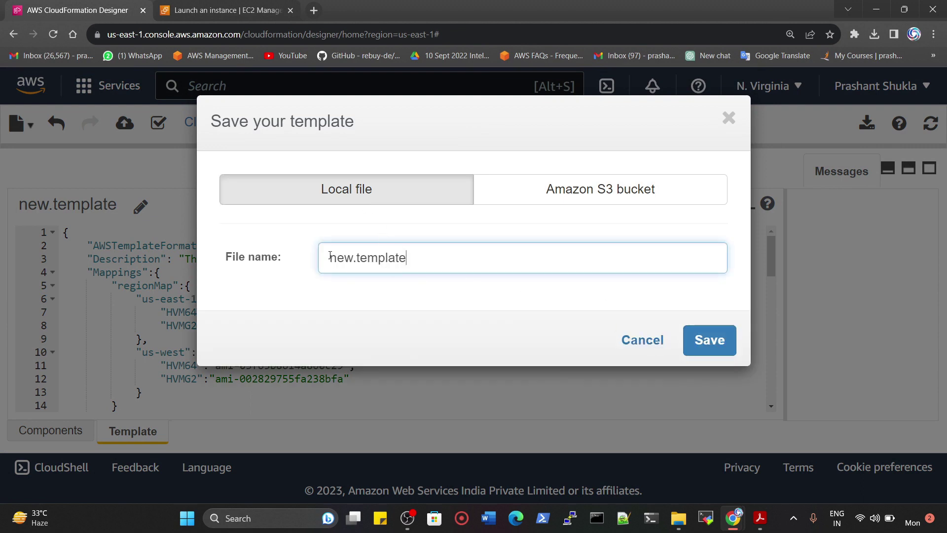
double_click(354, 263)
text(REs)
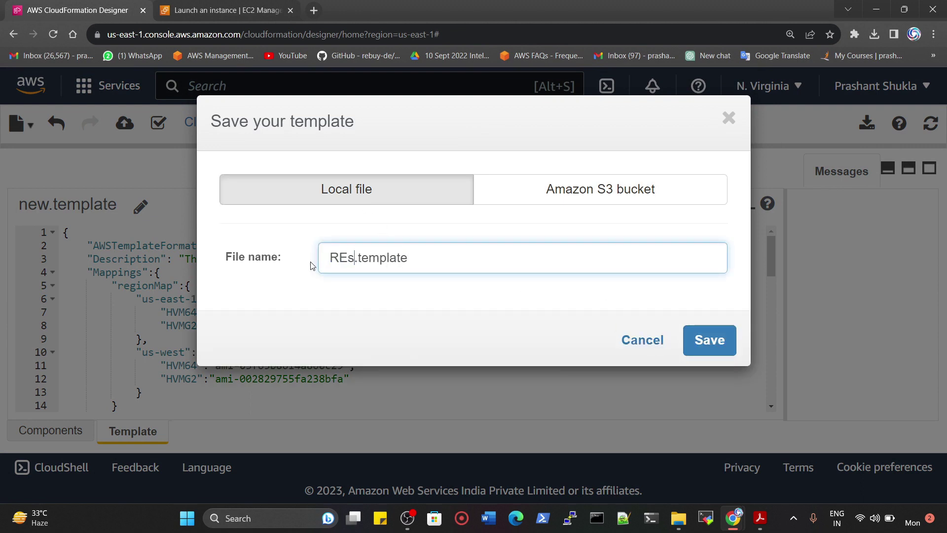
key(BackSpace)
text(s)
key(BackSpace)
key(BackSpace)
text(es)
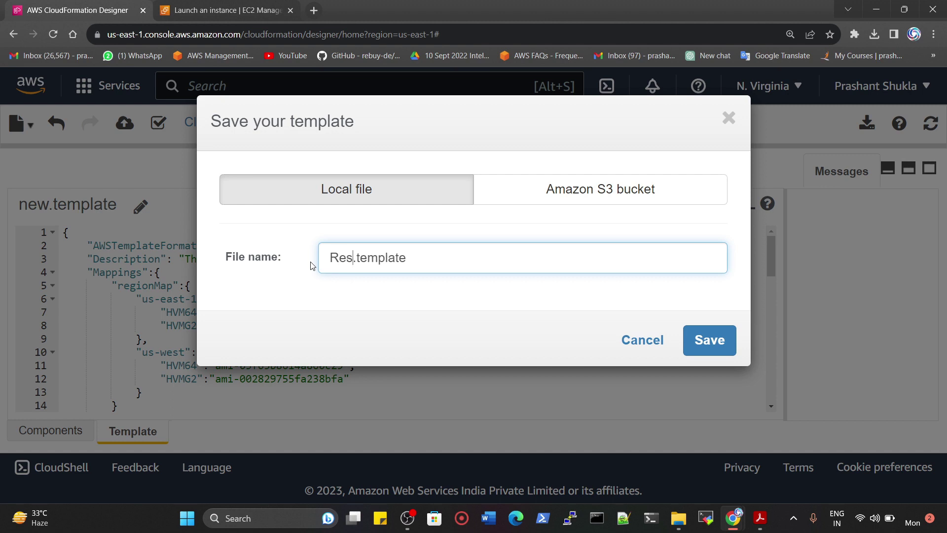
text(ource)
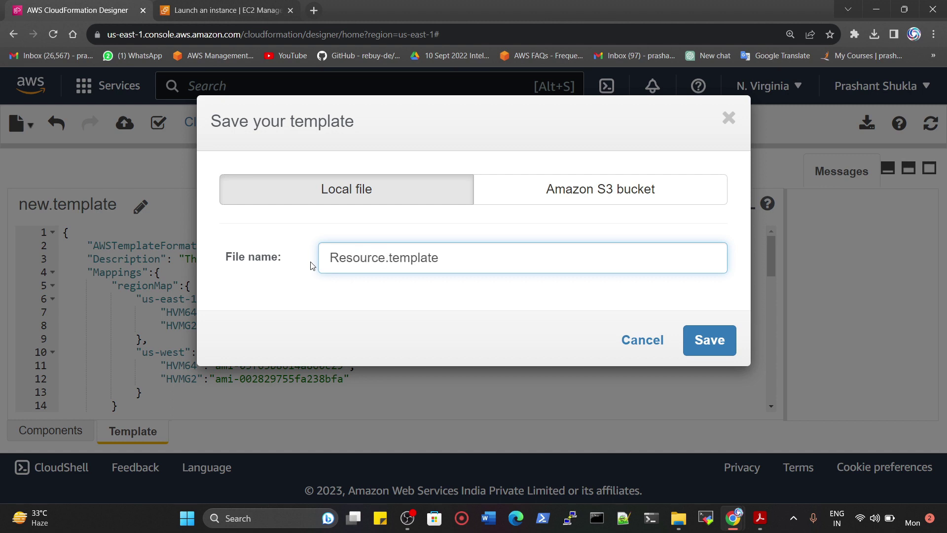
text(&Mappings)
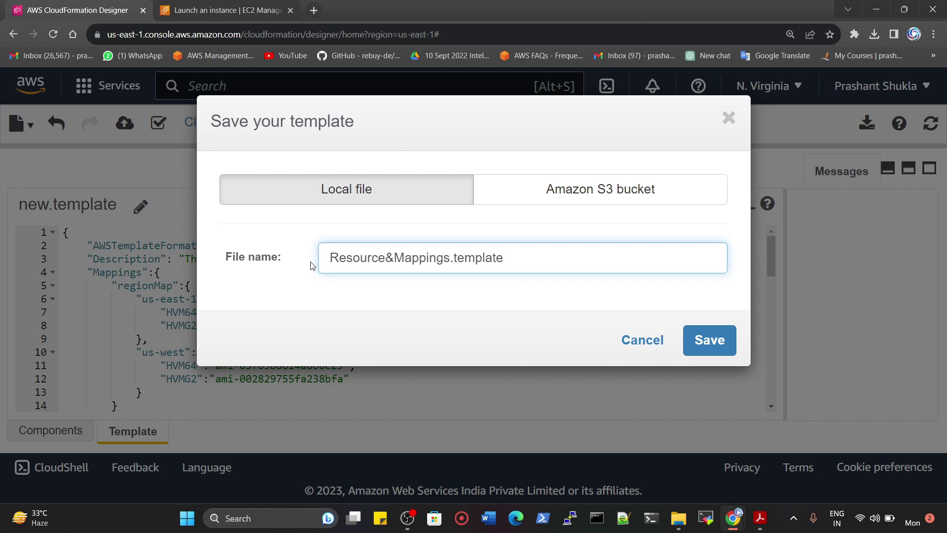
text(Demo)
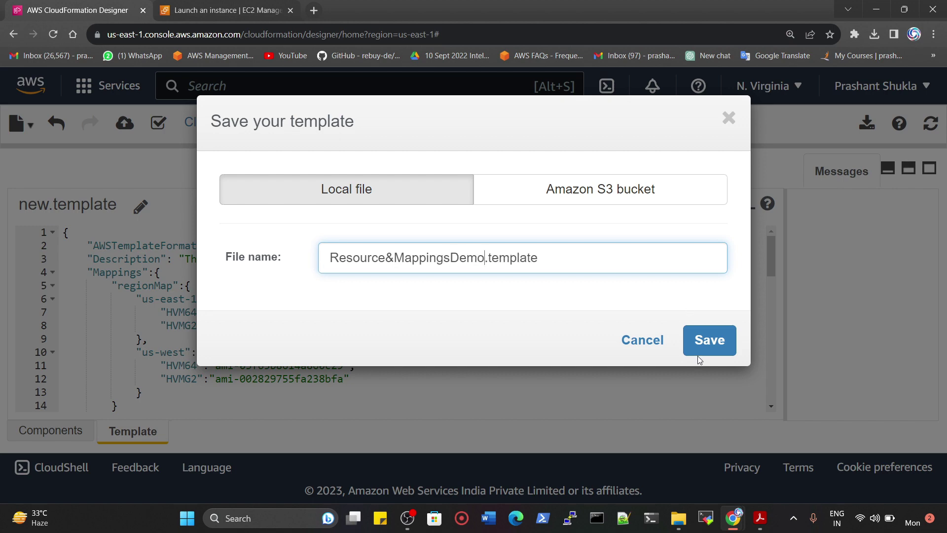
Save the template in the Module 8 folder, replacing the existing Resources&MappingDemo.template file
click(698, 357)
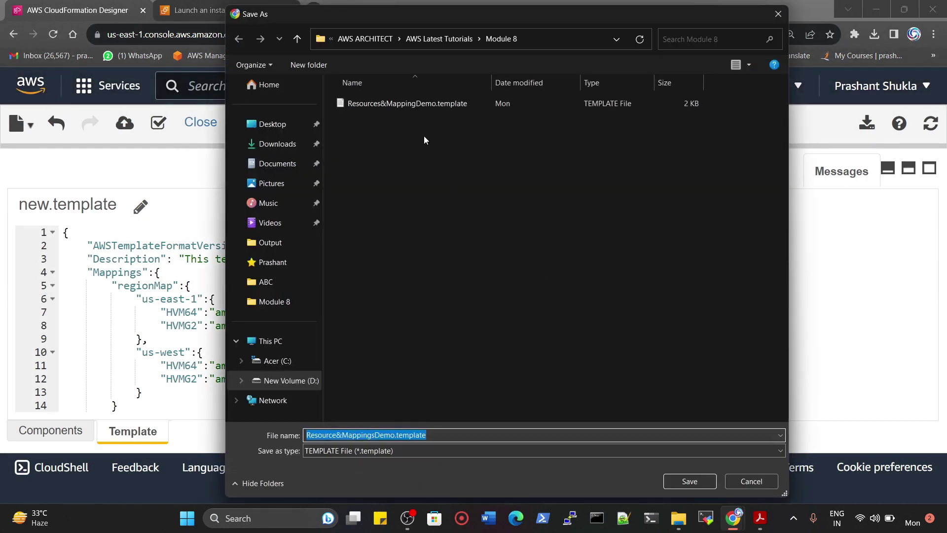
click(414, 103)
click(685, 481)
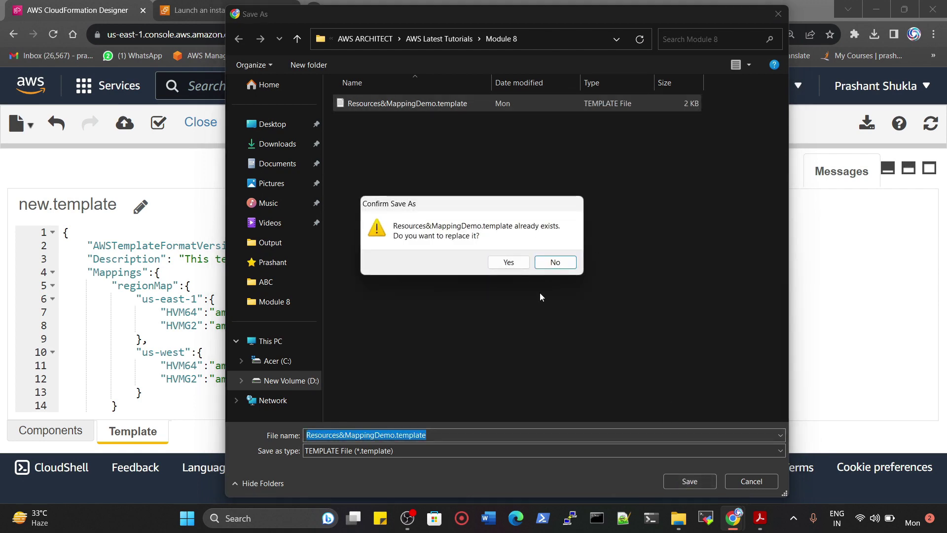
click(508, 262)
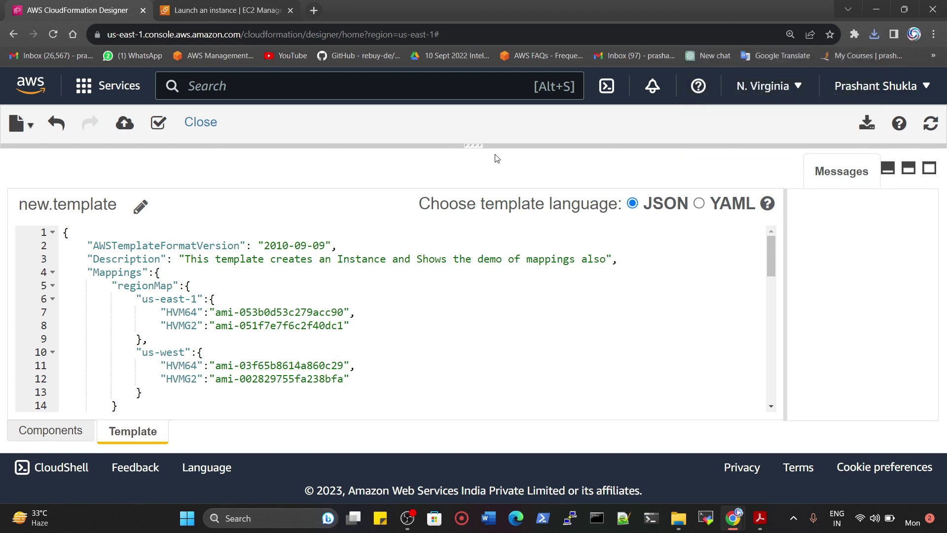
Enlarge the design canvas to show the myEC2Res instance and start creating a stack from the template
drag(471, 145, 486, 275)
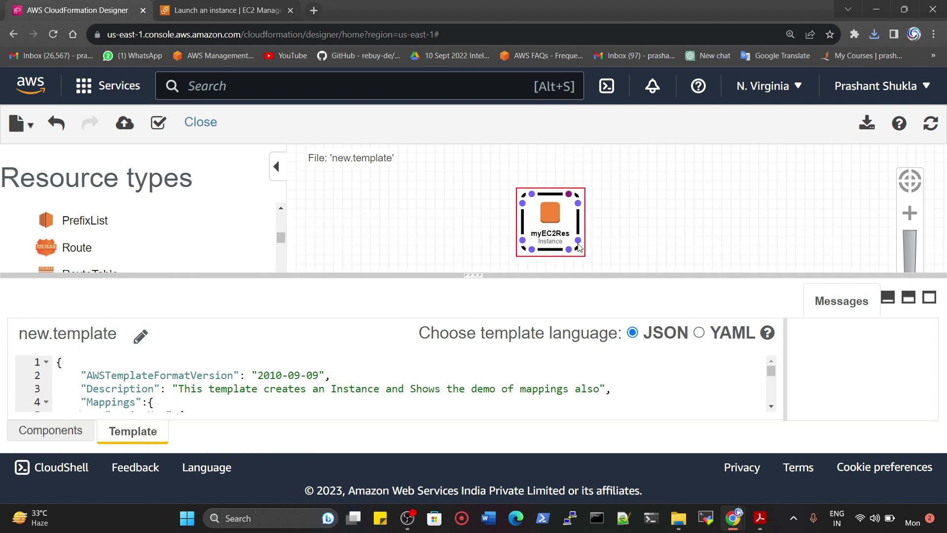
click(124, 123)
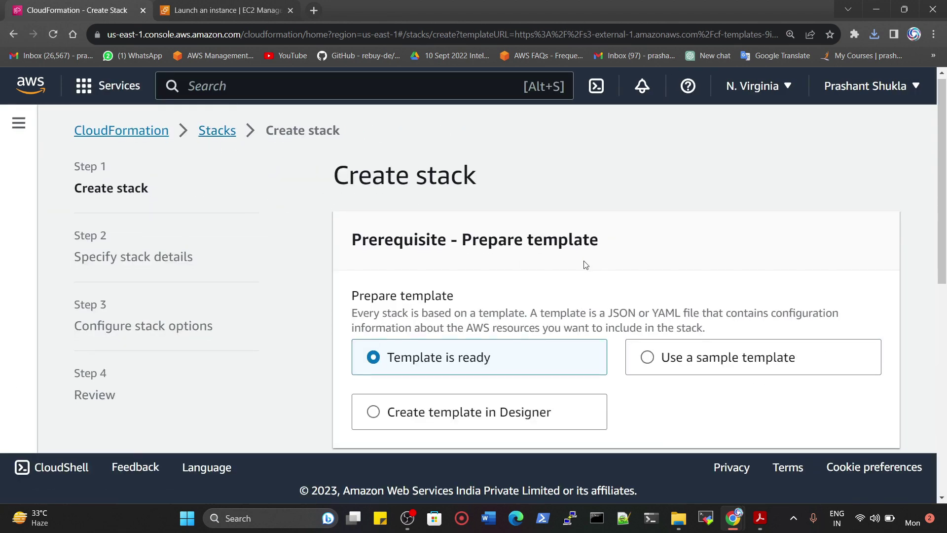
Review the stack's Amazon S3 template source and open that template in Designer in a separate browser tab
scroll(394, 291, down, 2)
scroll(498, 267, down, 3)
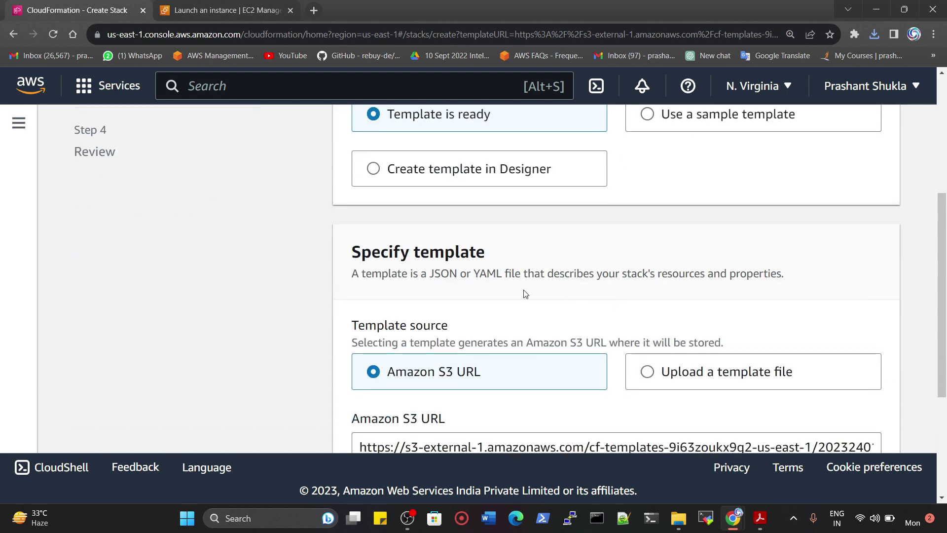
scroll(488, 275, up, 2)
scroll(531, 225, down, 3)
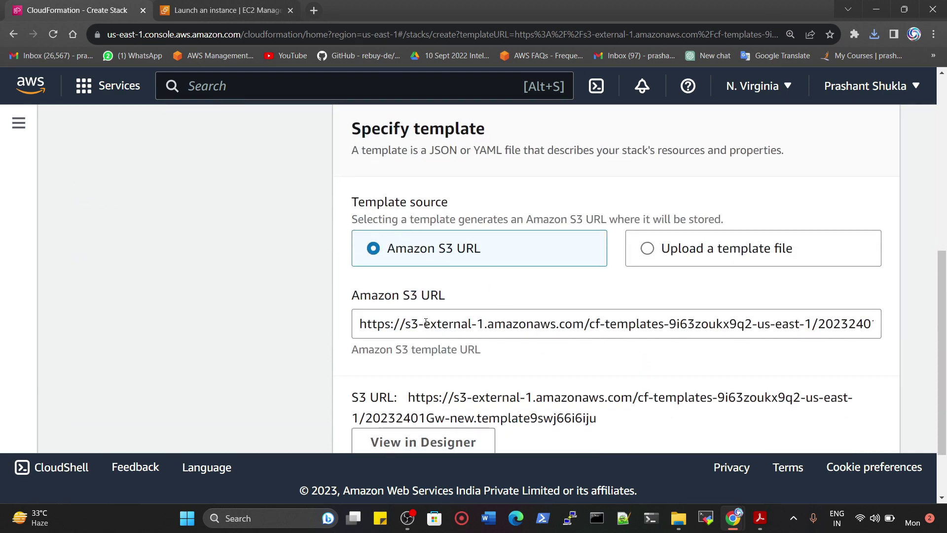
scroll(689, 330, down, 1)
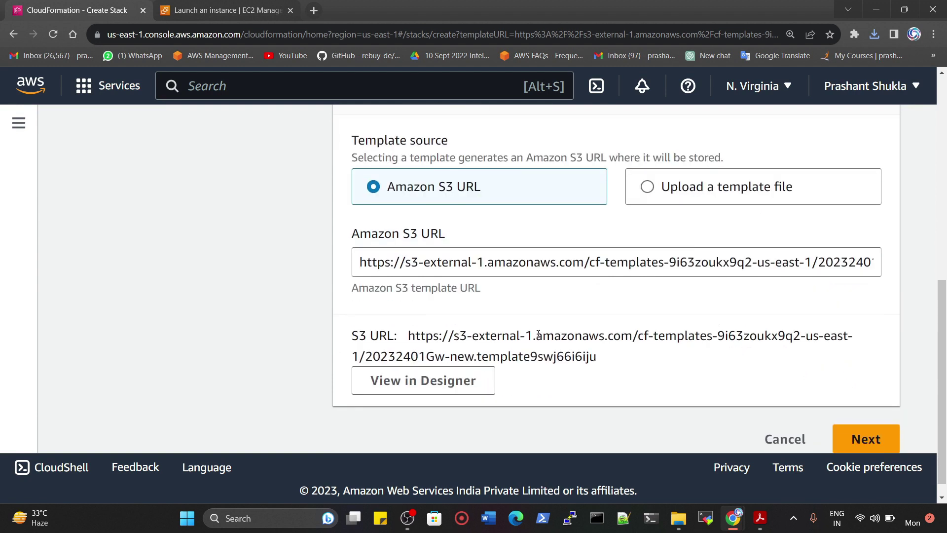
right_click(423, 389)
click(454, 284)
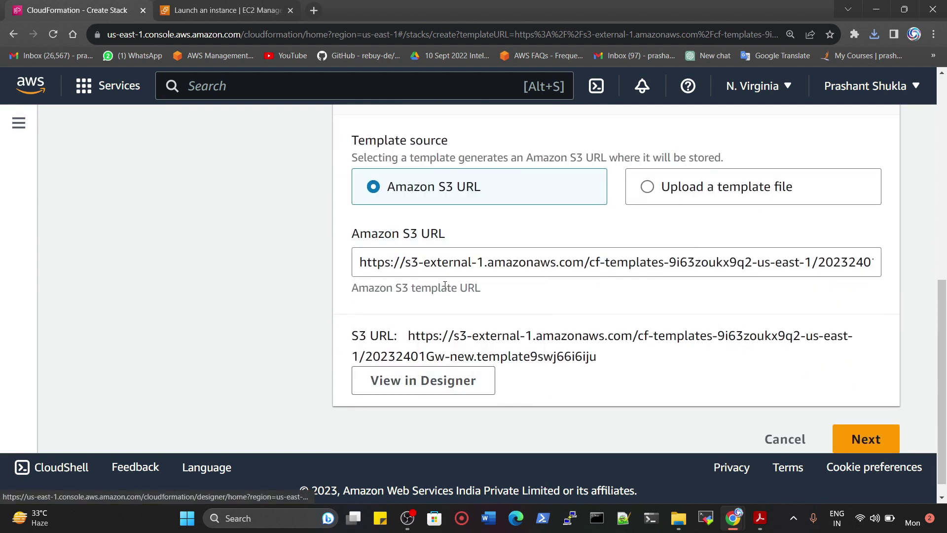
click(232, 10)
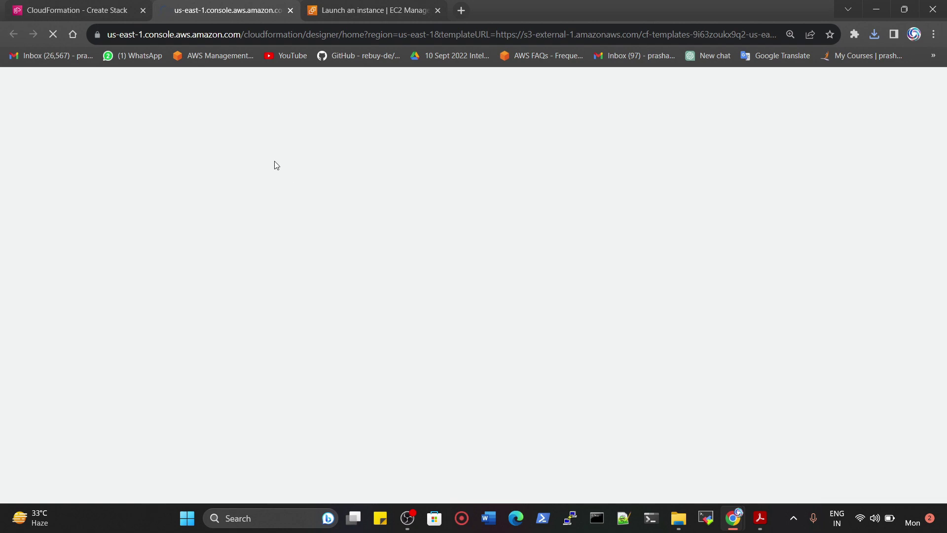
Open the EC2 instances list and check for existing instances in the Oregon region
click(318, 10)
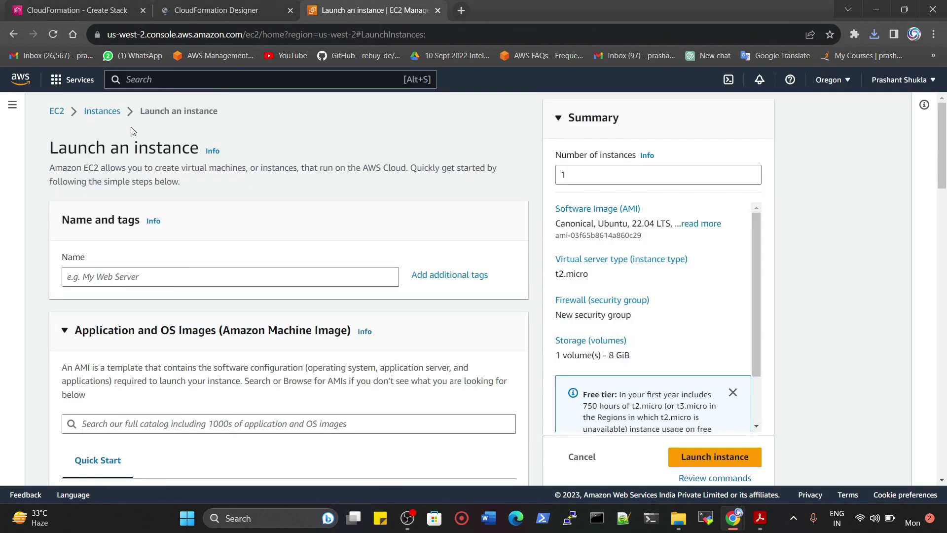
click(102, 111)
click(844, 83)
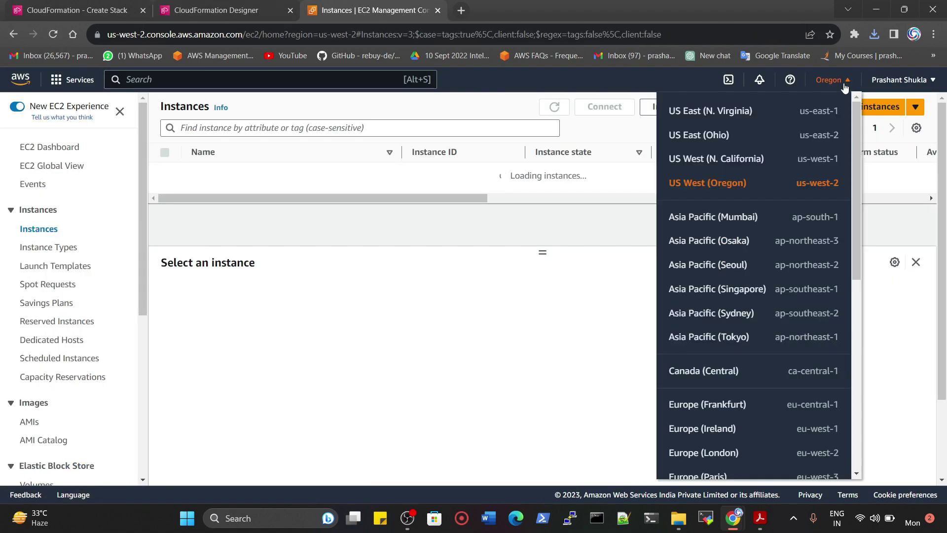
scroll(530, 193, right, 10)
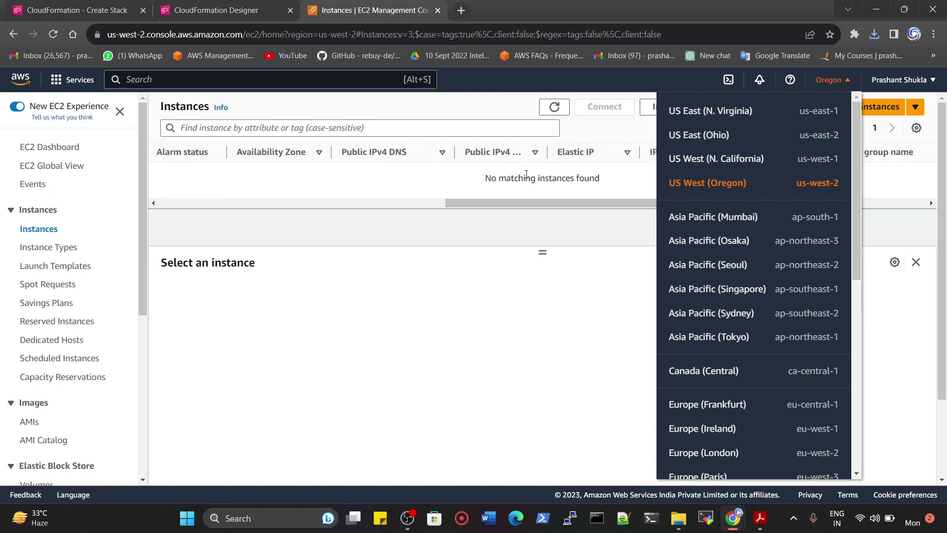
drag(527, 177, 602, 178)
Switch the EC2 console to the US East (N. Virginia) region and check its instances list
click(828, 81)
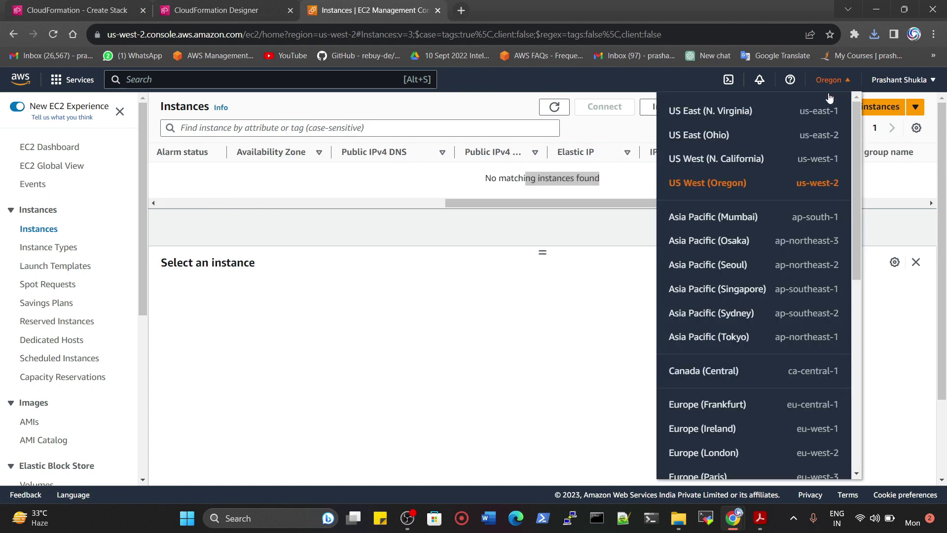
click(792, 112)
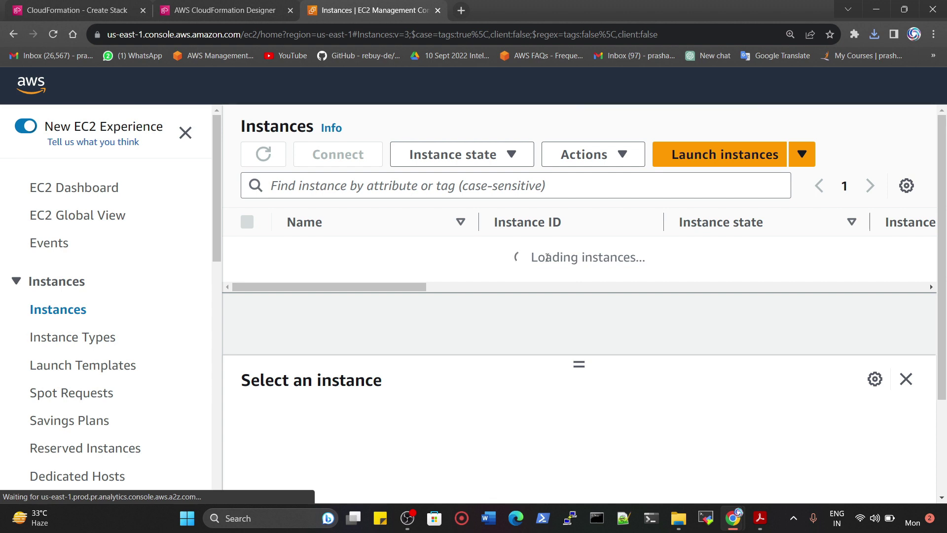
drag(515, 259, 672, 258)
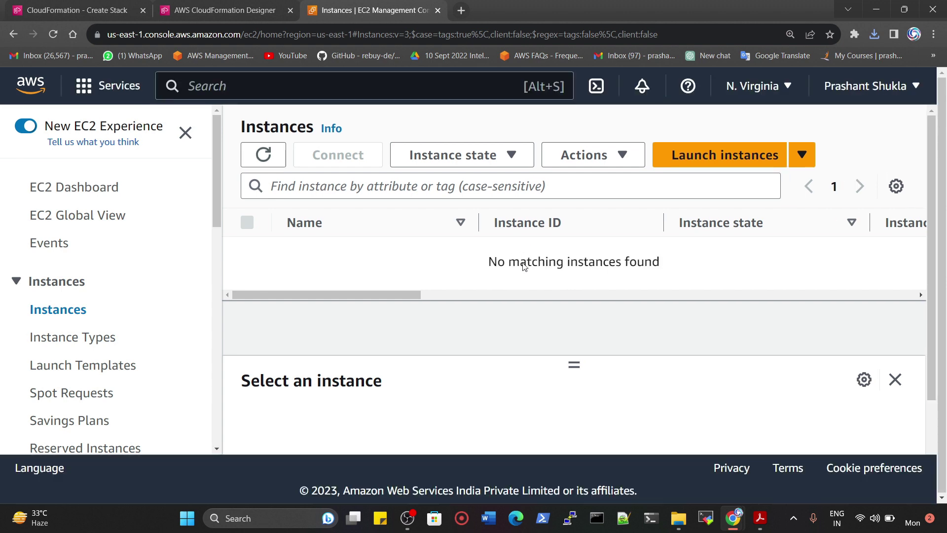
drag(525, 265, 672, 267)
click(664, 165)
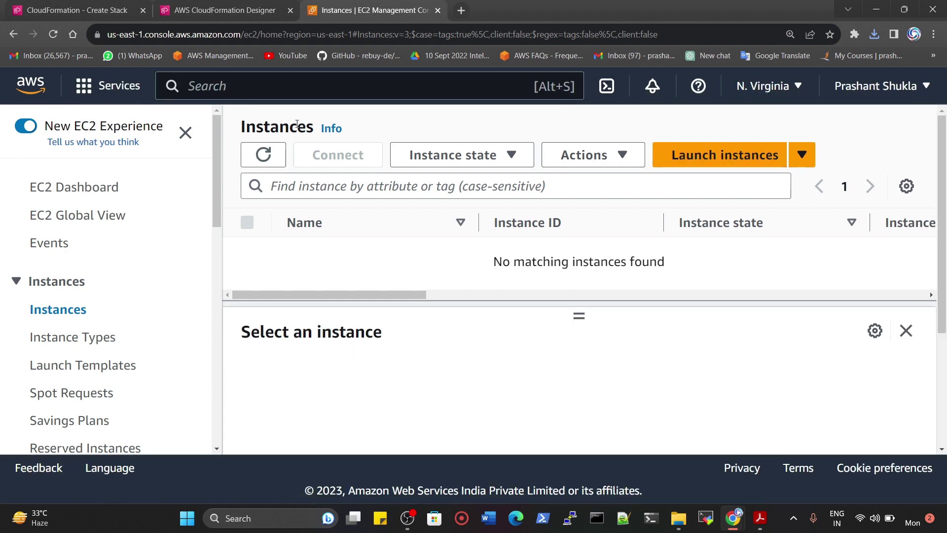
Enlarge the template code in Designer to review its region mappings, and close the Designer browser tab
click(297, 6)
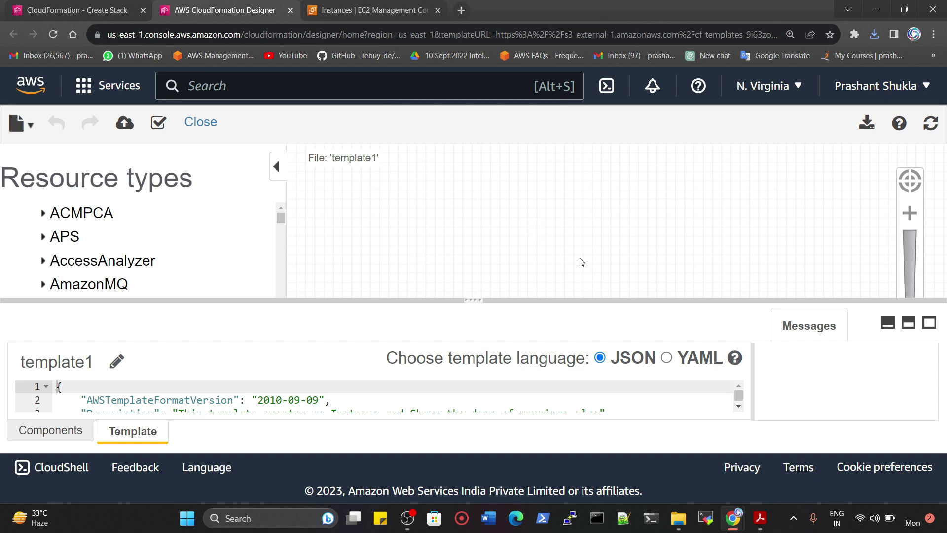
drag(470, 299, 545, 111)
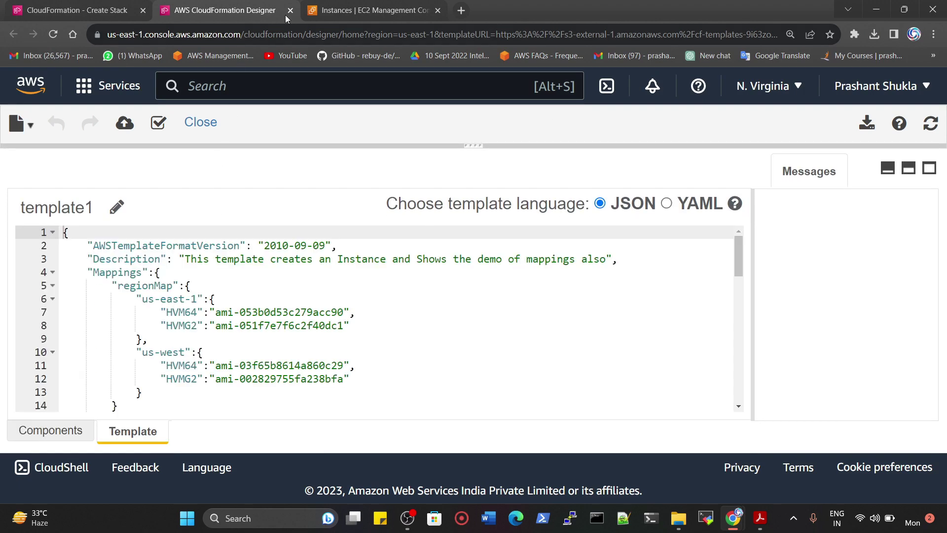
click(290, 11)
click(534, 104)
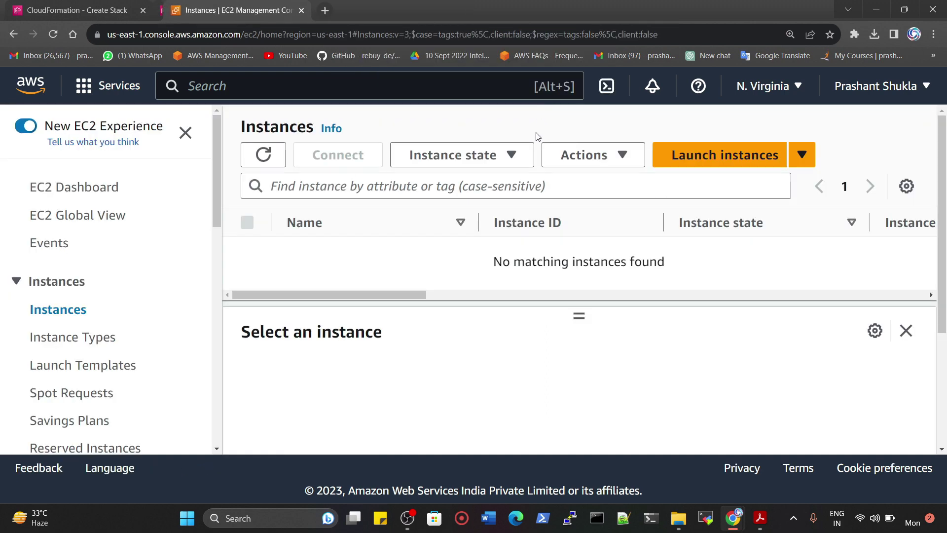
Accept the Amazon S3 template source for the stack and enter Resources&MappingStack as the stack name
click(57, 20)
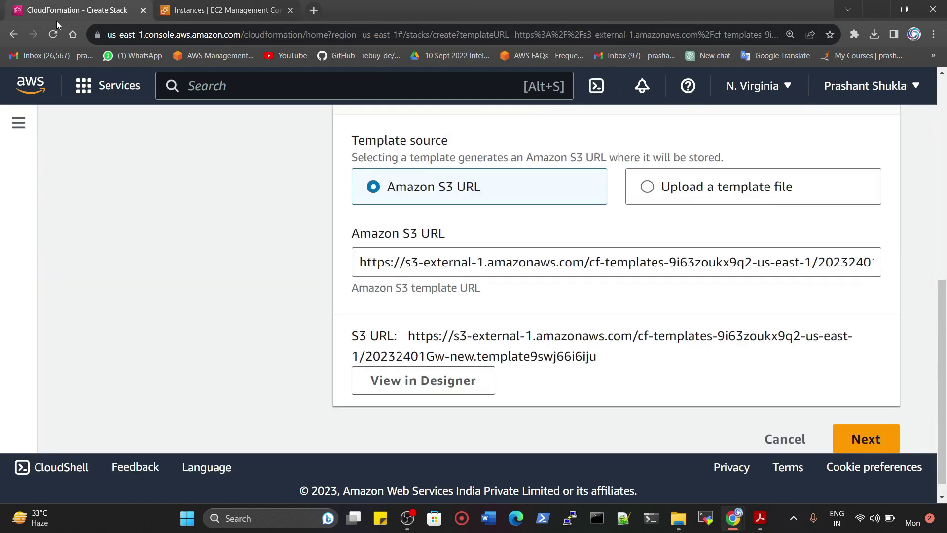
click(847, 430)
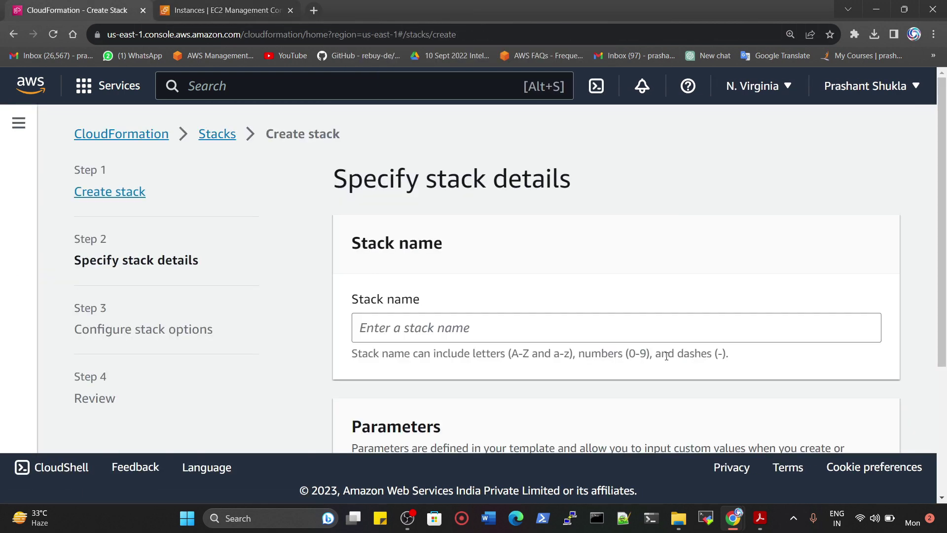
key(ctrl+minus)
key(ctrl+minus)
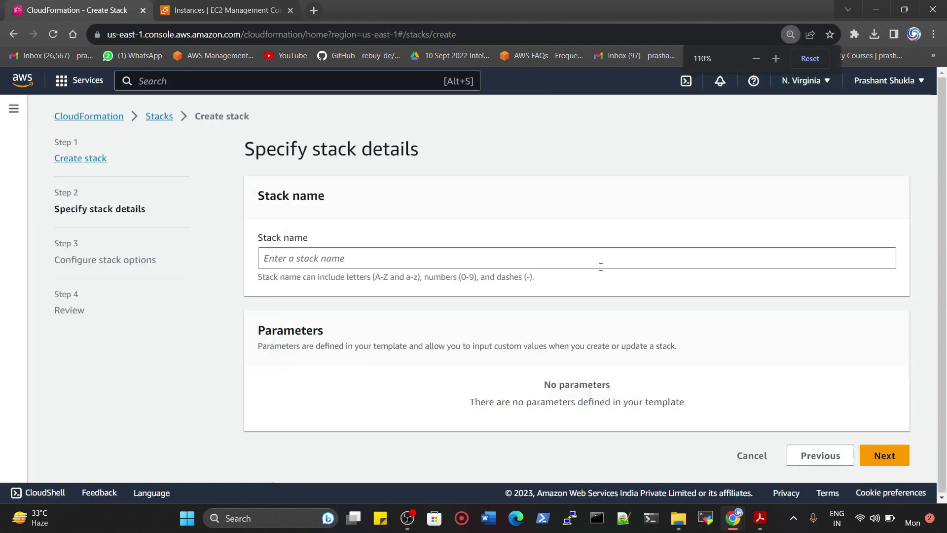
click(327, 259)
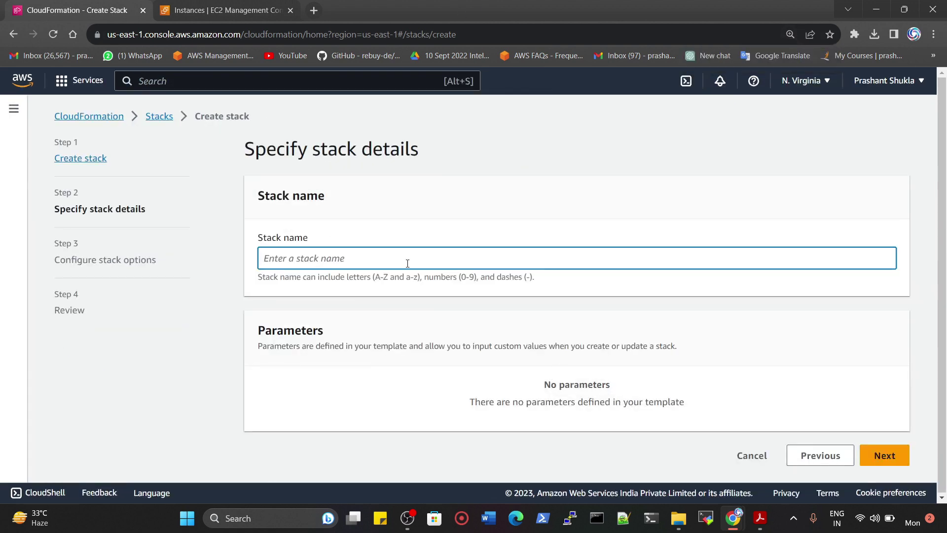
text(Resources)
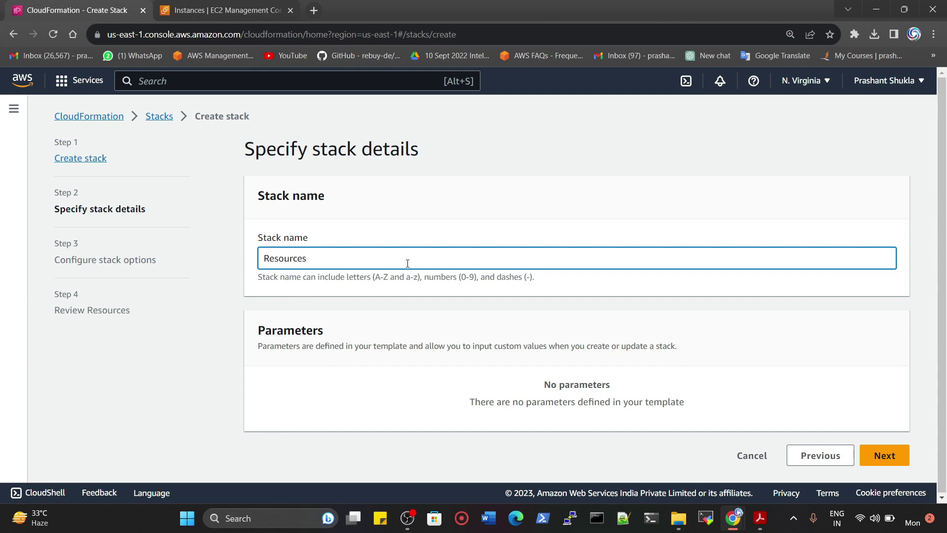
text(&MappingStack)
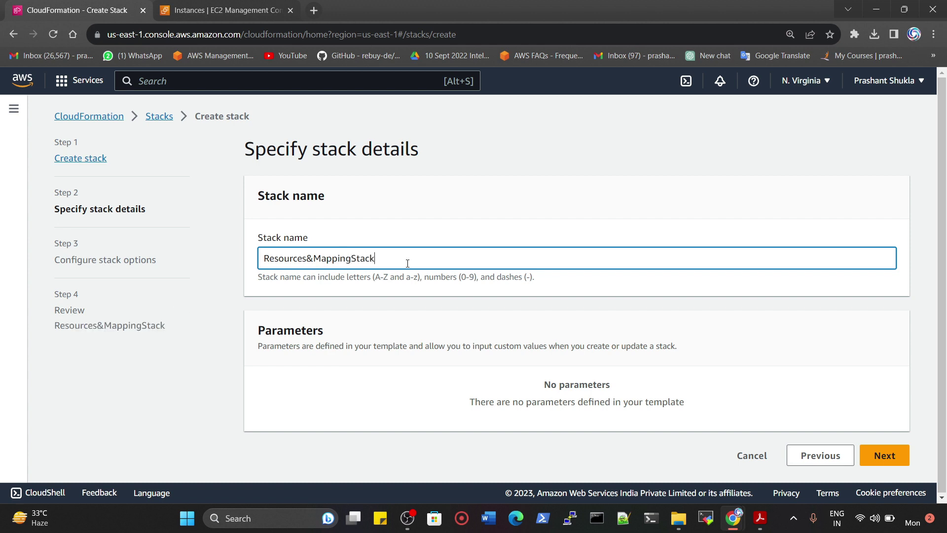
click(883, 458)
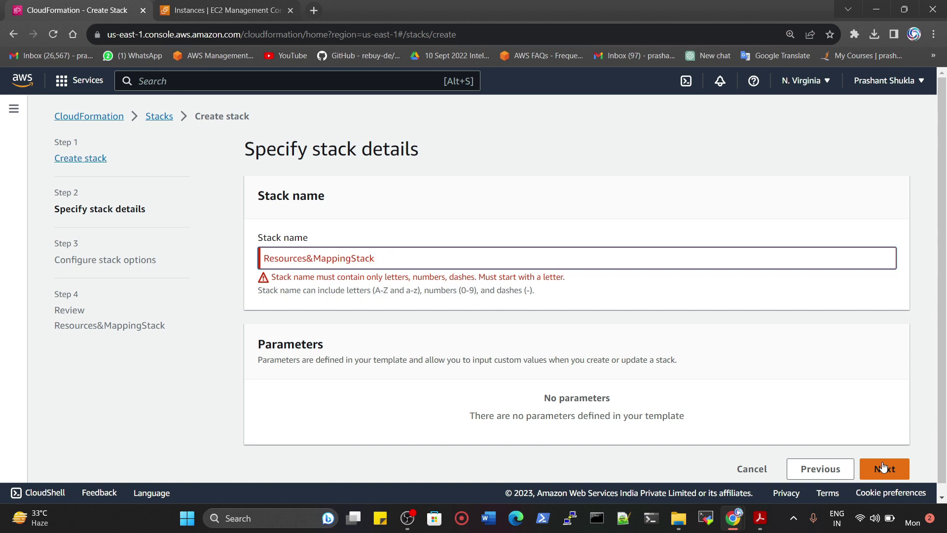
Replace the ampersand in the stack name with a dash, giving Resources-MappingStack, and continue to the stack options
key(BackSpace)
text(-)
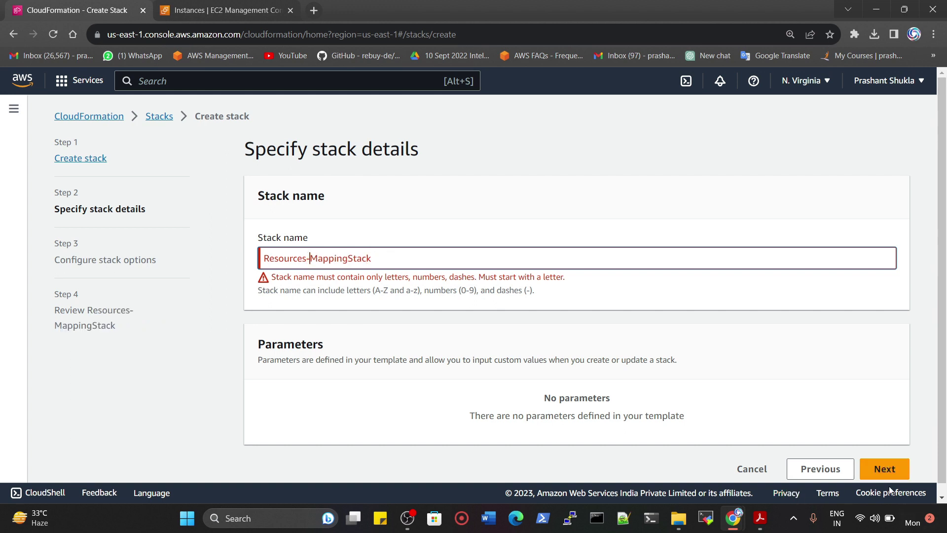
click(888, 474)
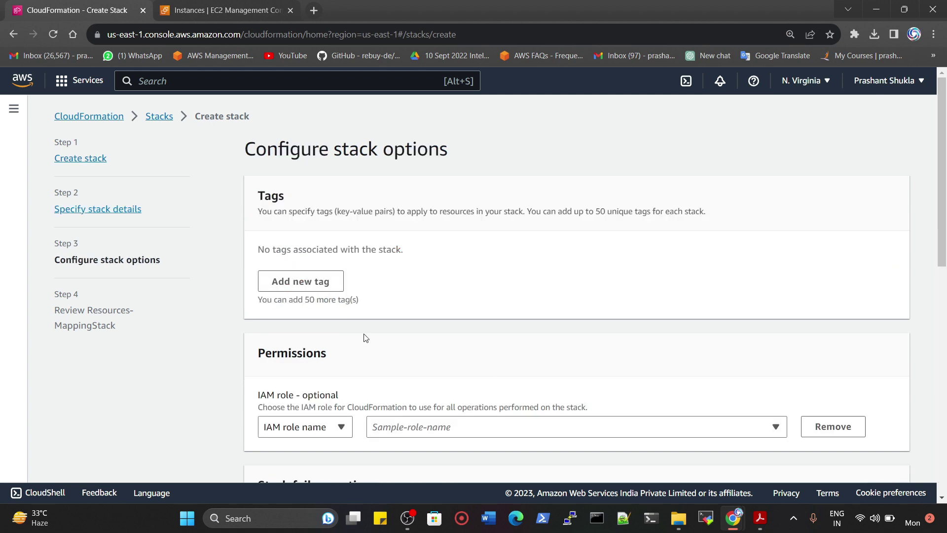
Keep the default stack options, review the configuration and submit the Resources-MappingStack stack for creation
scroll(364, 337, down, 3)
scroll(570, 296, down, 4)
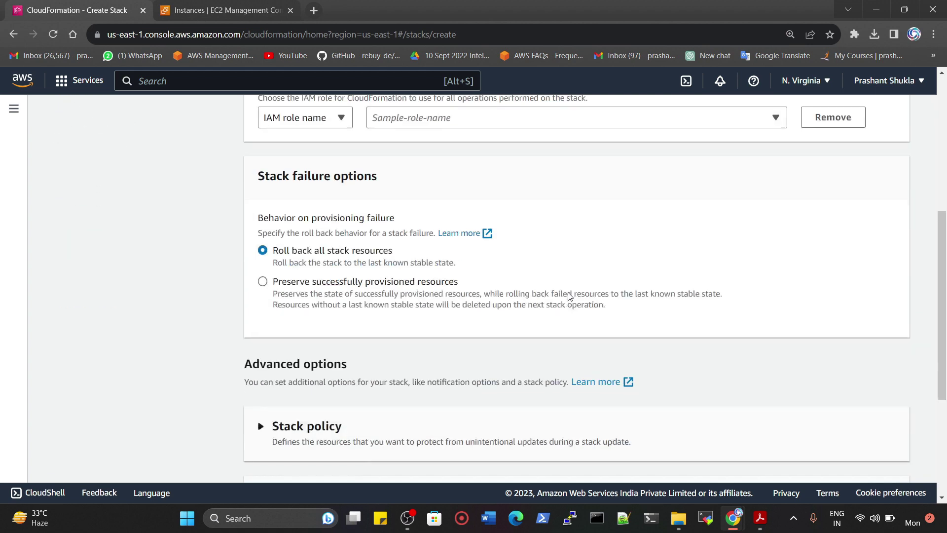
scroll(569, 296, down, 5)
click(887, 458)
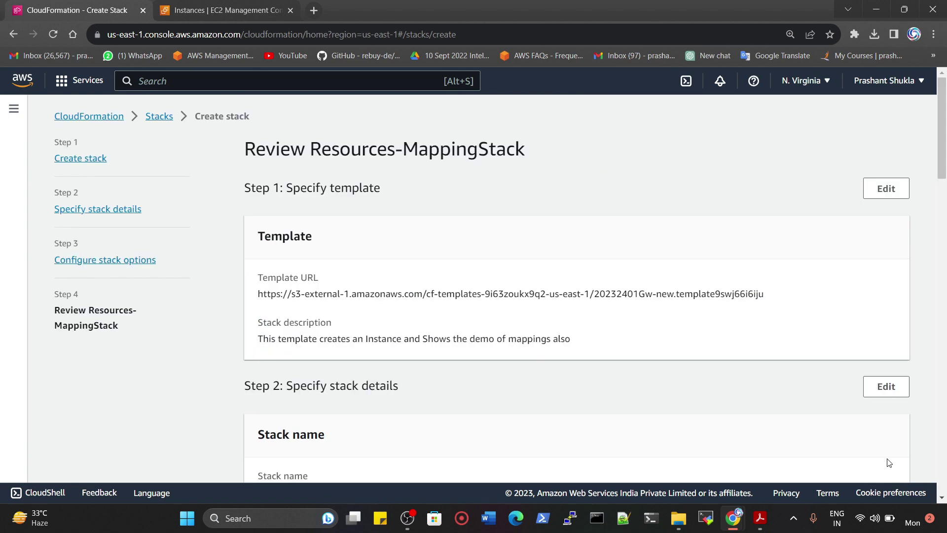
scroll(369, 273, down, 20)
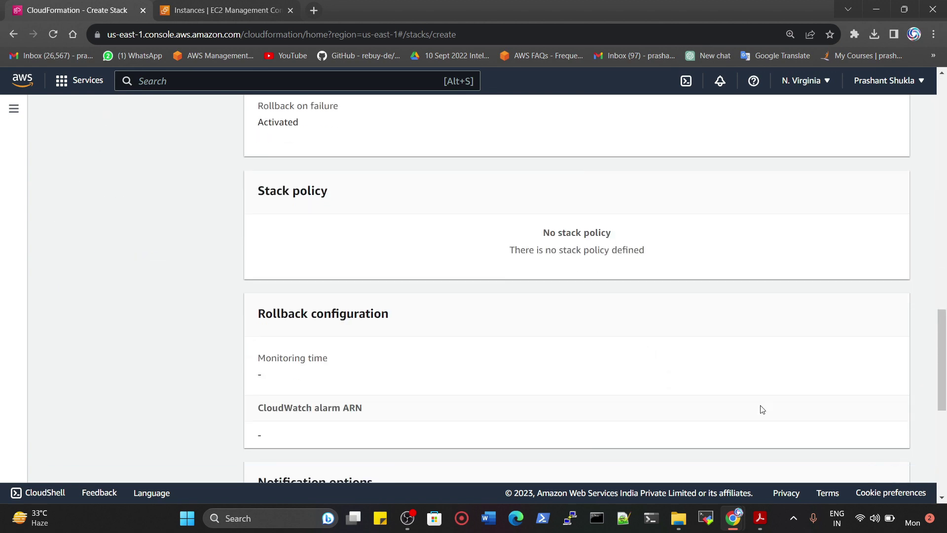
click(864, 459)
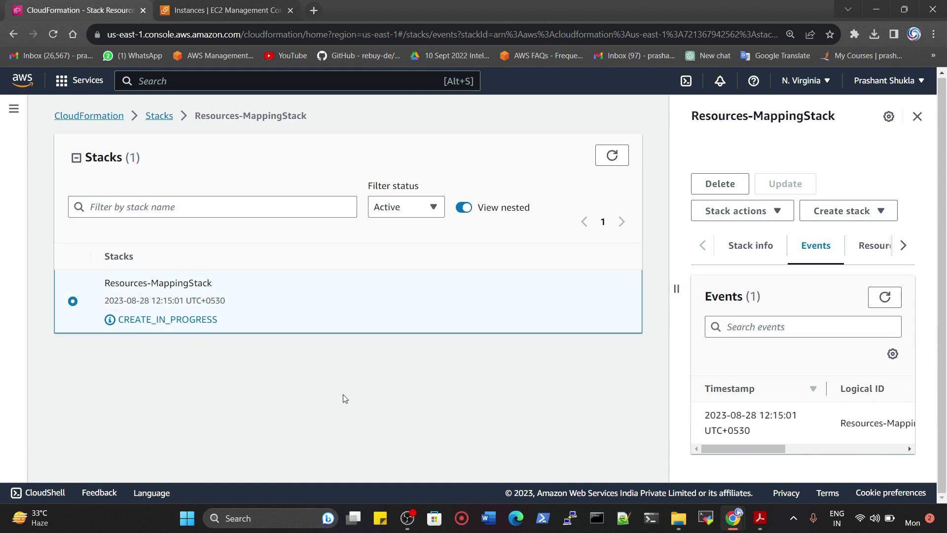
Refresh the stacks list to check the creation status of Resources-MappingStack
mouse_move(743, 448)
mouse_down()
mouse_move(879, 448)
mouse_move(742, 446)
mouse_up()
click(617, 155)
click(617, 156)
click(617, 156)
Refresh the EC2 instances list and check the state of the myEC2 instance
click(227, 10)
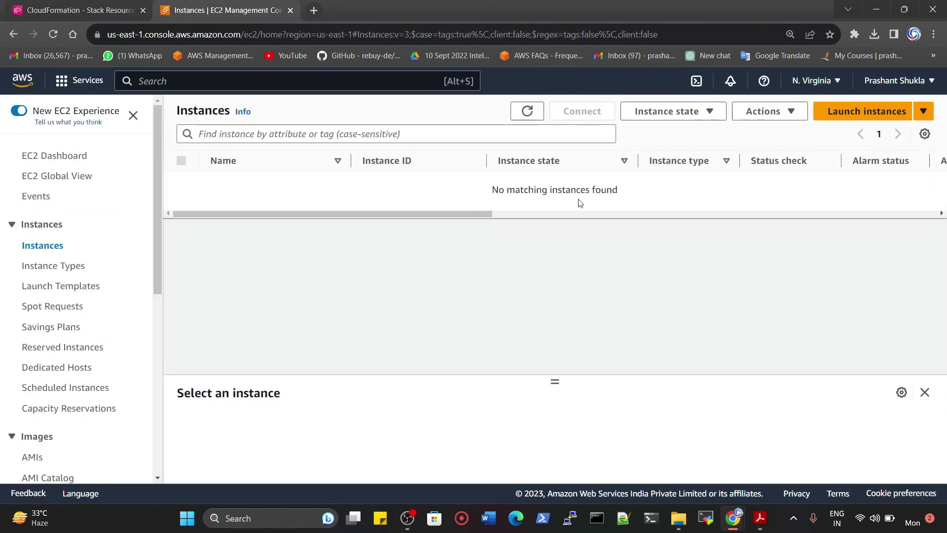
click(534, 115)
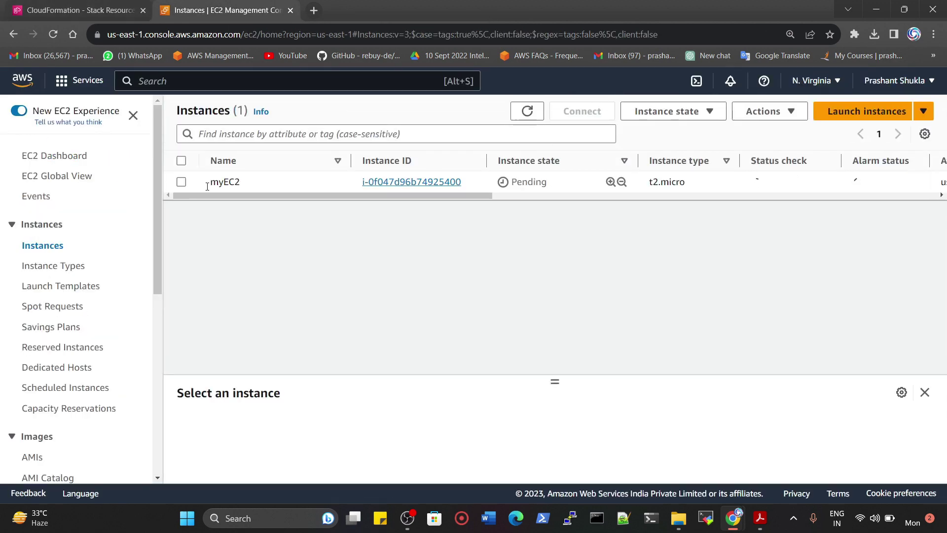
drag(517, 183, 568, 190)
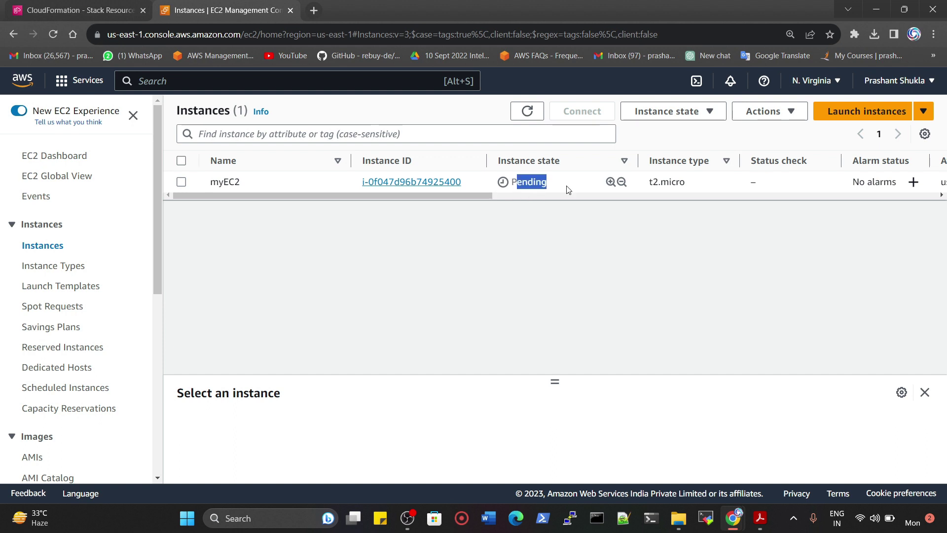
Refresh the stacks list again and return to the EC2 instances list to recheck myEC2
click(93, 5)
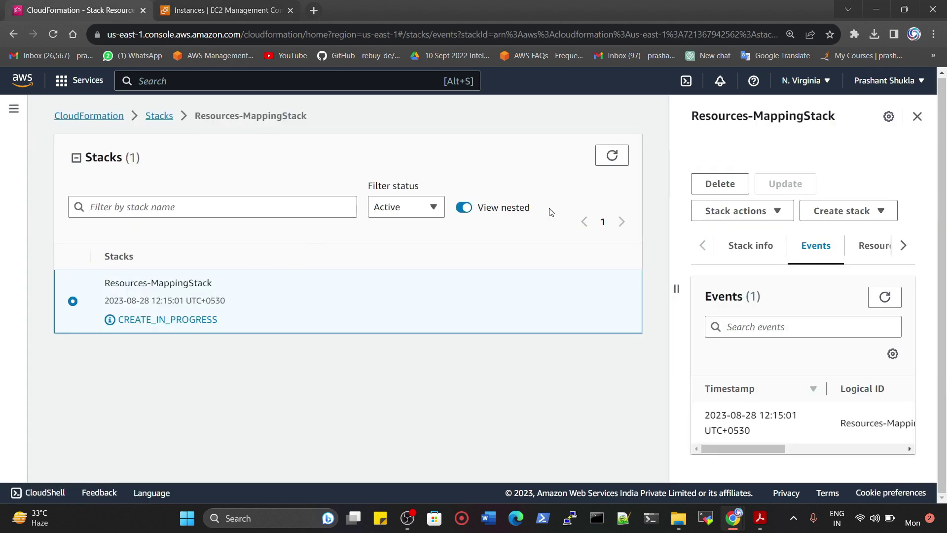
click(612, 154)
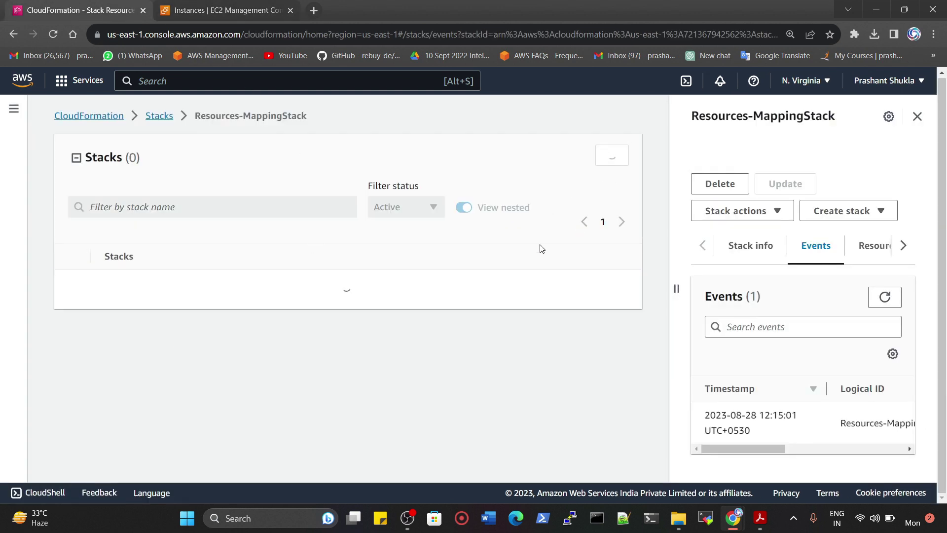
click(226, 10)
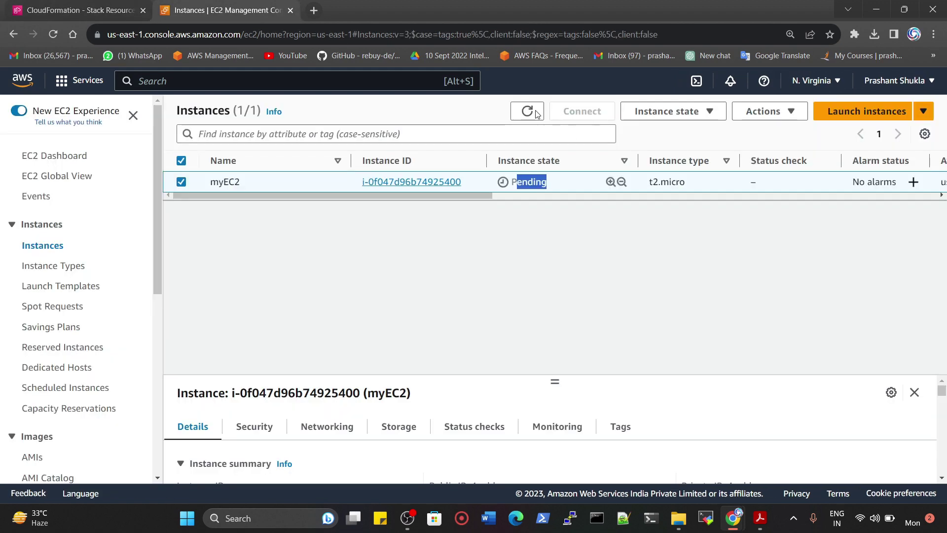
Recheck the creation status of Resources-MappingStack in the refreshed stacks list and the myEC2 instance's state in EC2
click(57, 5)
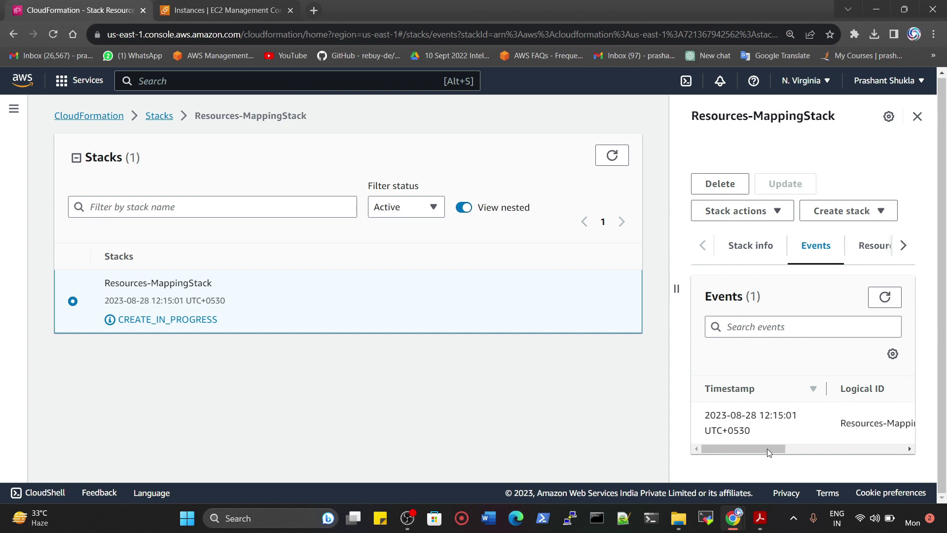
mouse_move(767, 449)
mouse_down()
mouse_move(870, 454)
mouse_move(765, 452)
mouse_up()
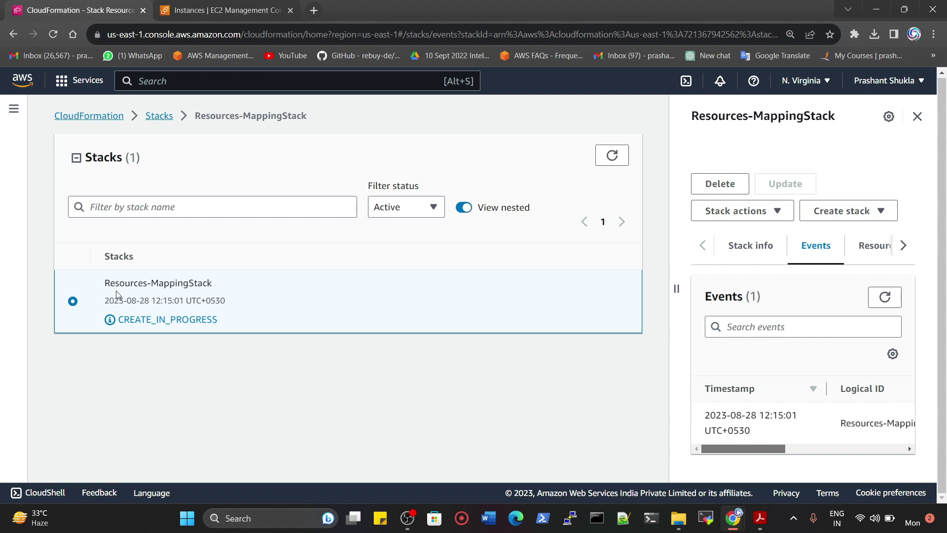
drag(105, 282, 212, 286)
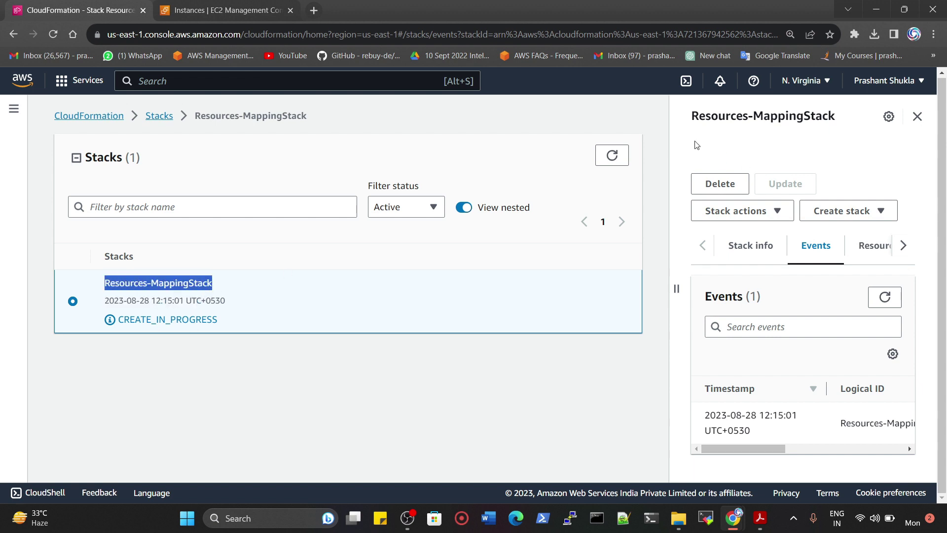
click(619, 163)
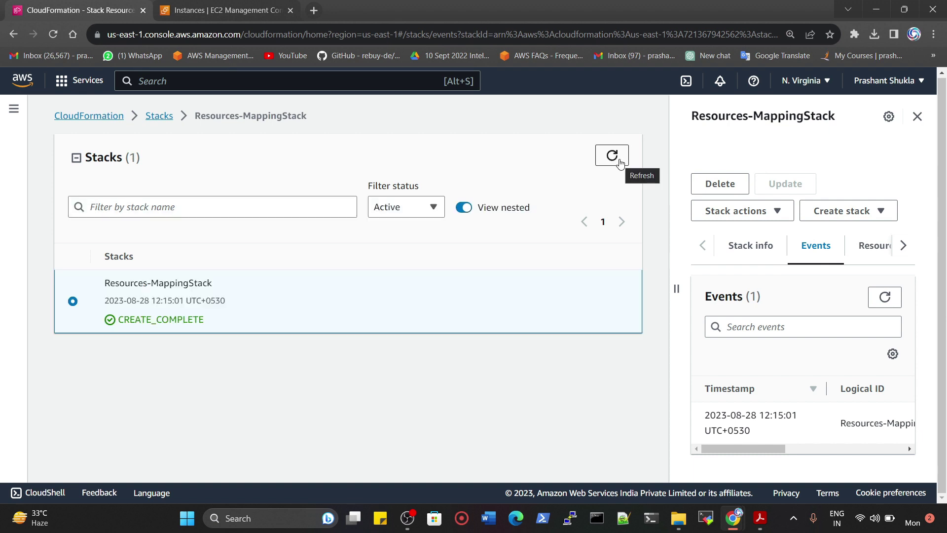
drag(91, 320, 215, 325)
click(242, 319)
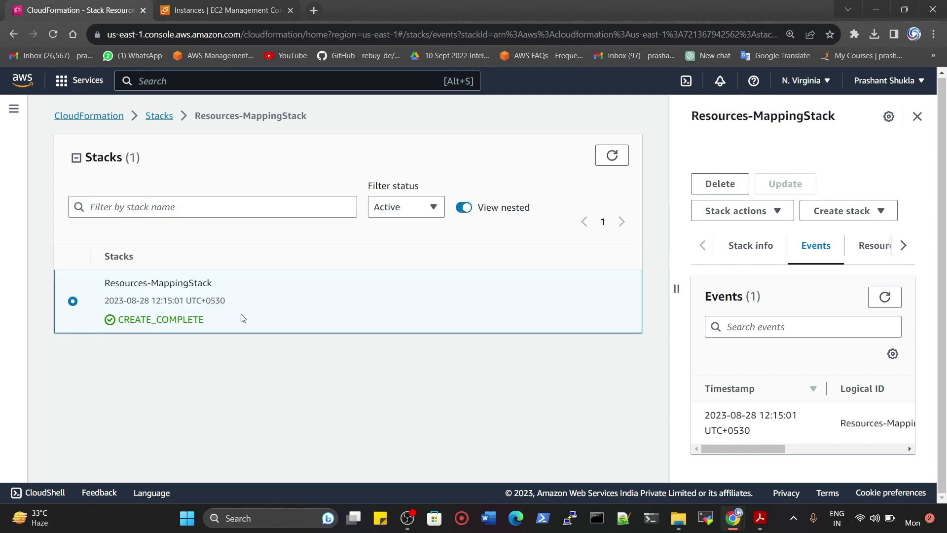
click(224, 10)
drag(517, 181, 553, 181)
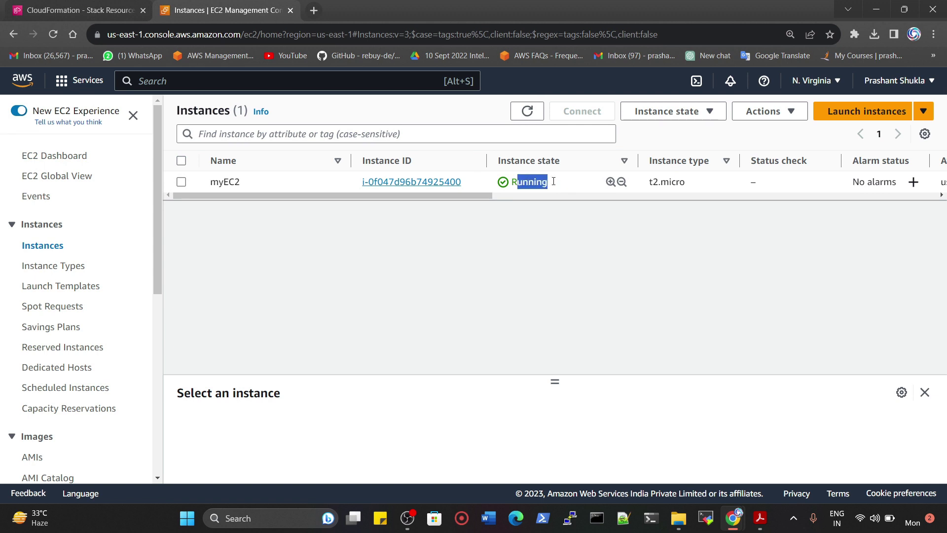
Select the myEC2 instance, enlarge its details pane for inspection, and return to the CloudFormation stacks page
click(219, 188)
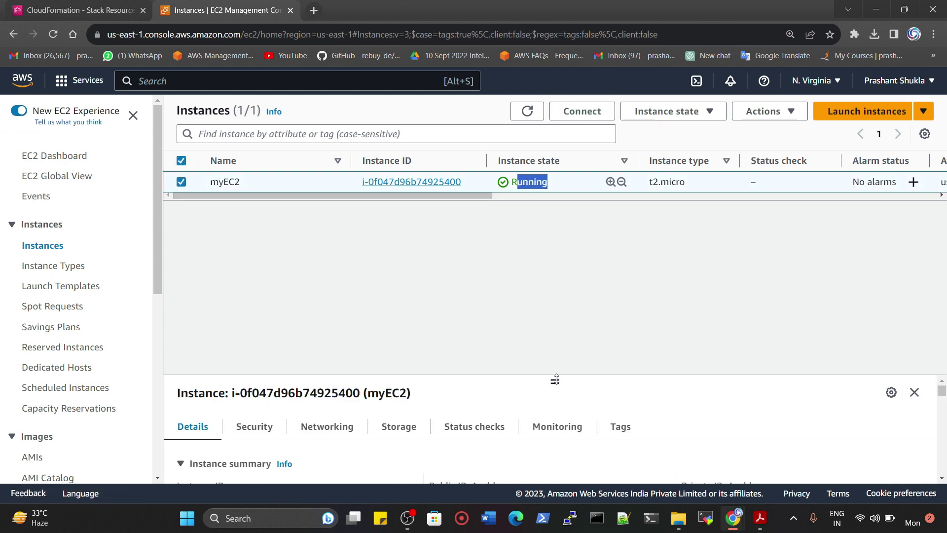
drag(555, 379, 554, 205)
click(74, 10)
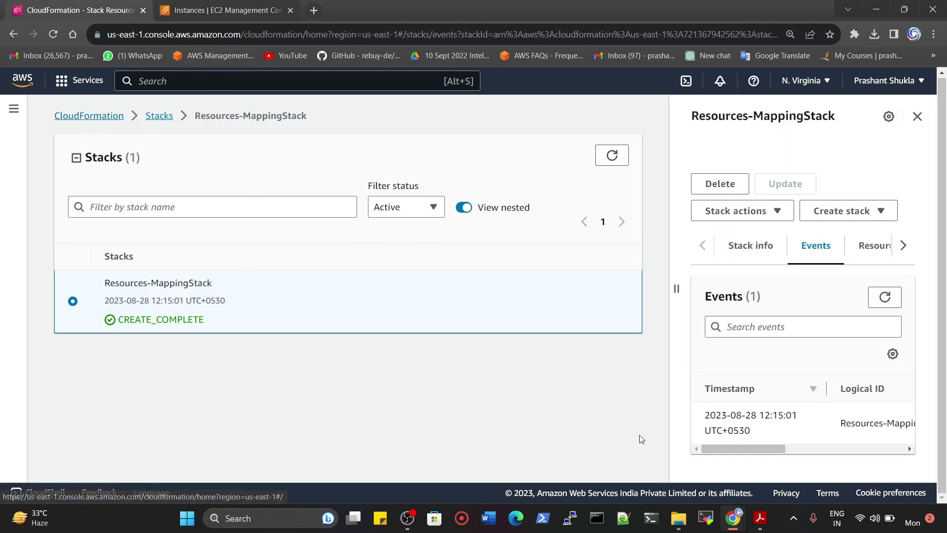
Open Resources&MappingDemo.template from the Module 8 folder, review its mappings and resources code, and close it
click(678, 518)
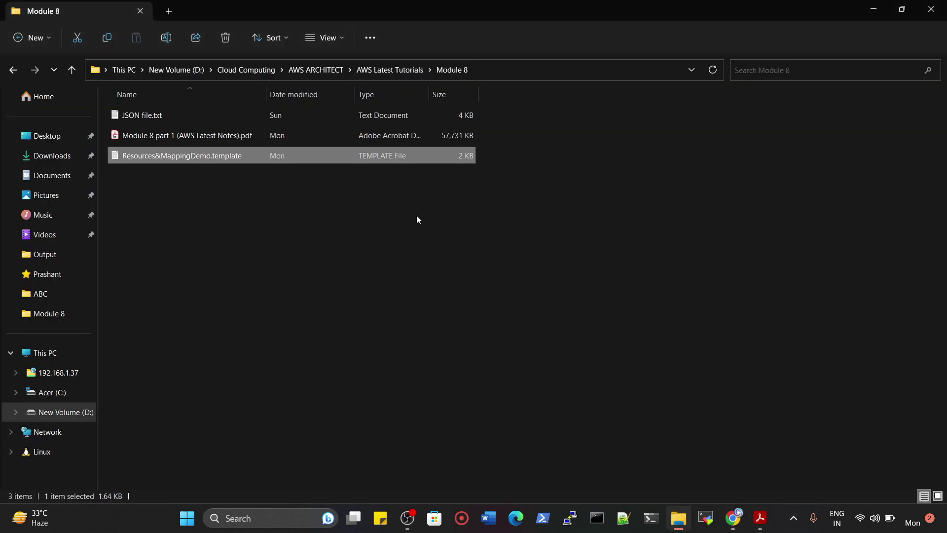
double_click(163, 155)
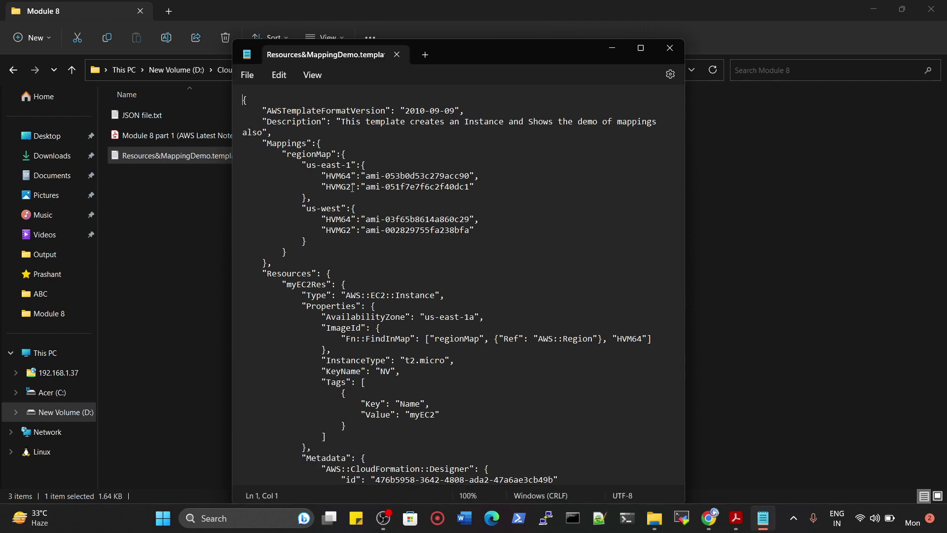
scroll(427, 287, down, 4)
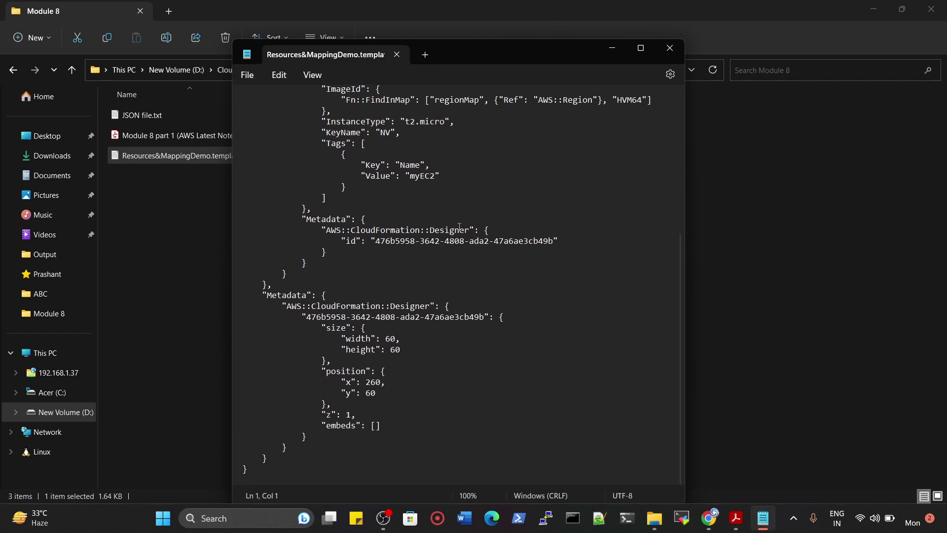
scroll(470, 425, up, 8)
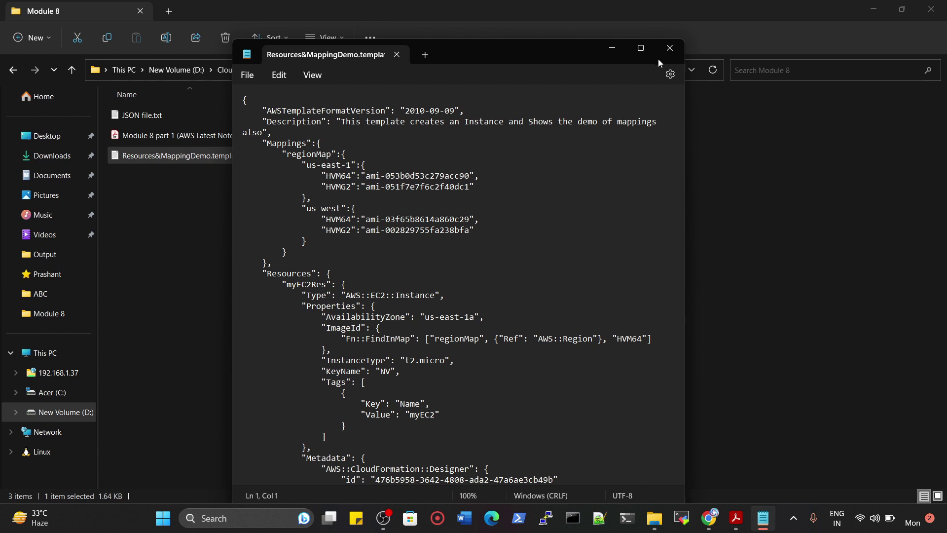
click(669, 47)
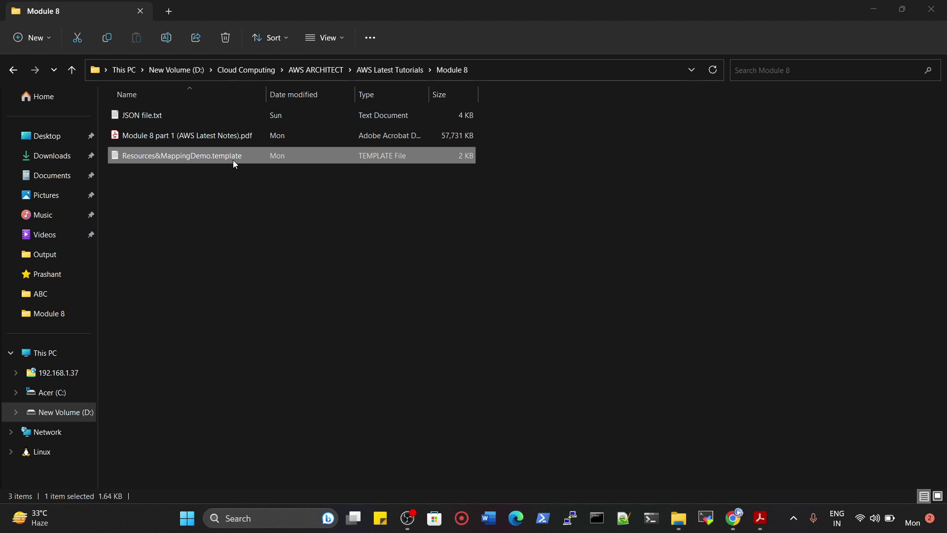
click(509, 273)
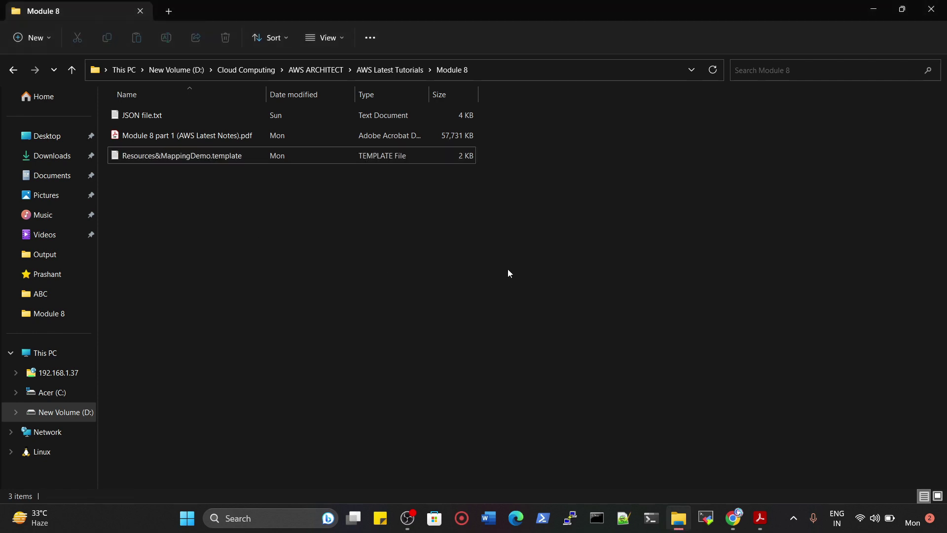
Switch back to CloudFormation in the browser and permanently delete the Resources-MappingStack stack
mouse_move(734, 518)
click(695, 446)
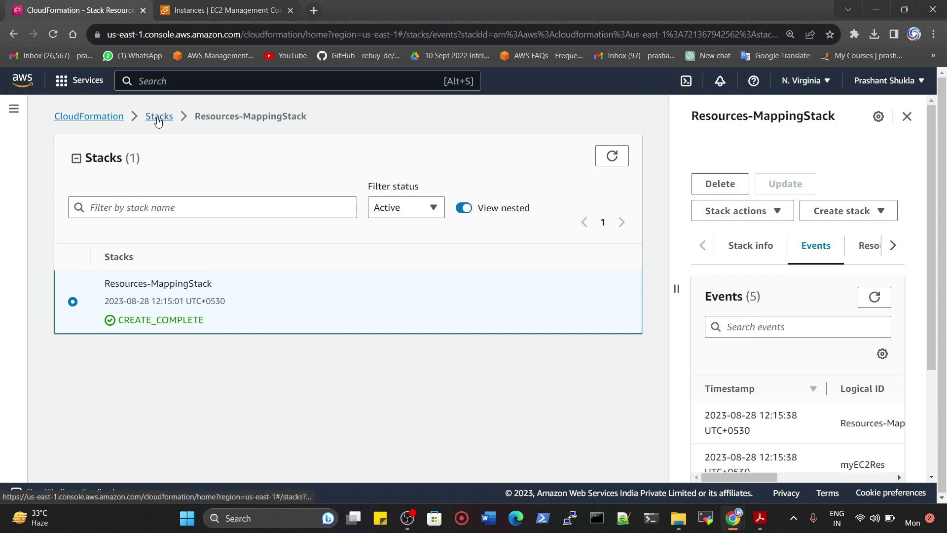
click(720, 183)
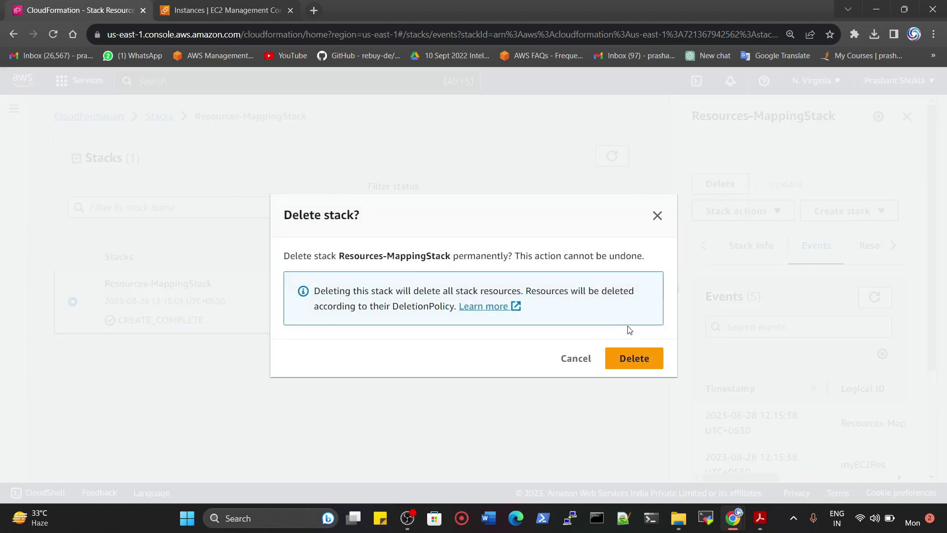
click(634, 359)
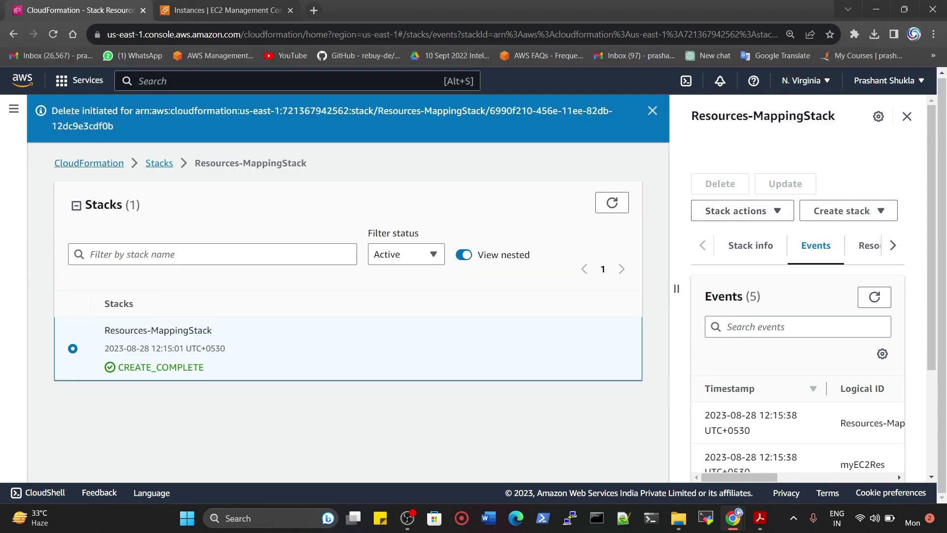
drag(69, 111, 144, 111)
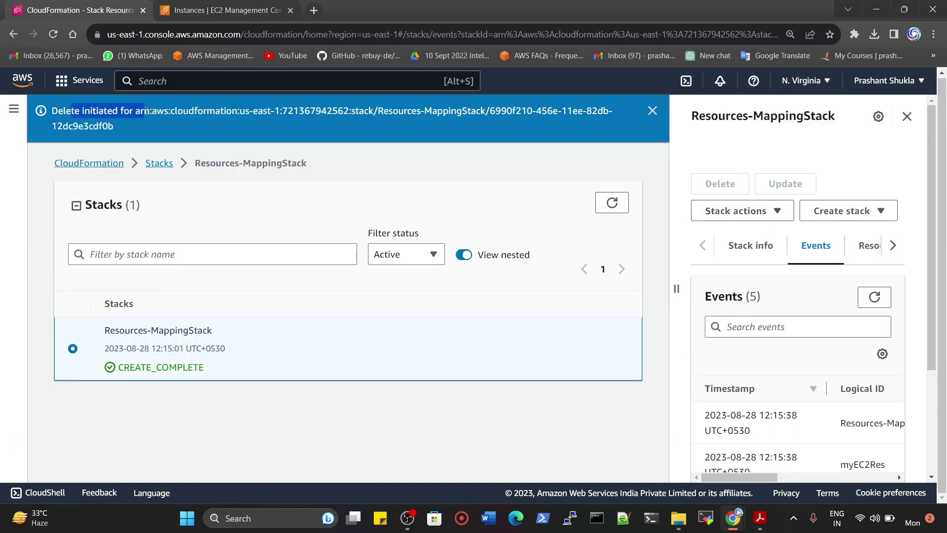
Refresh the stacks list and check the deletion status of Resources-MappingStack and the myEC2 instance's state in EC2
click(611, 202)
drag(117, 367, 219, 383)
click(227, 10)
click(538, 187)
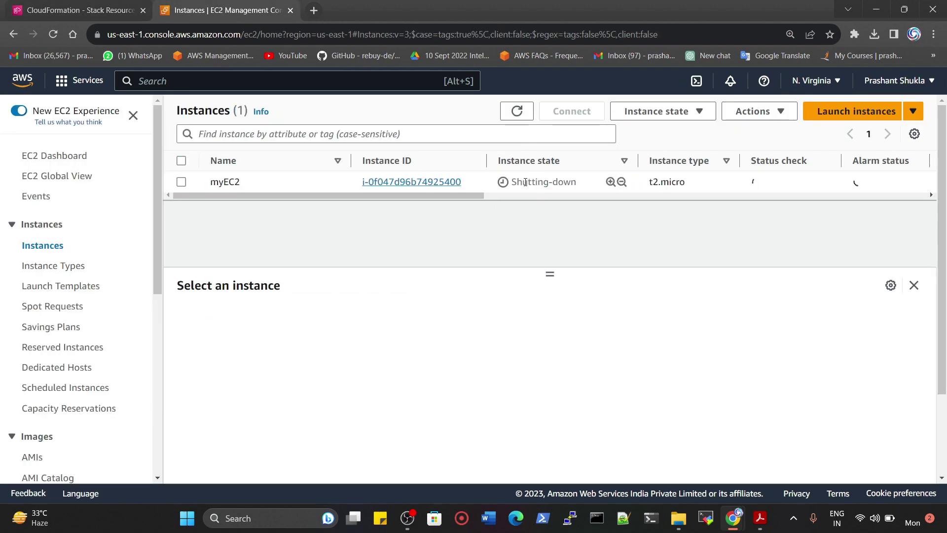
drag(517, 181, 576, 182)
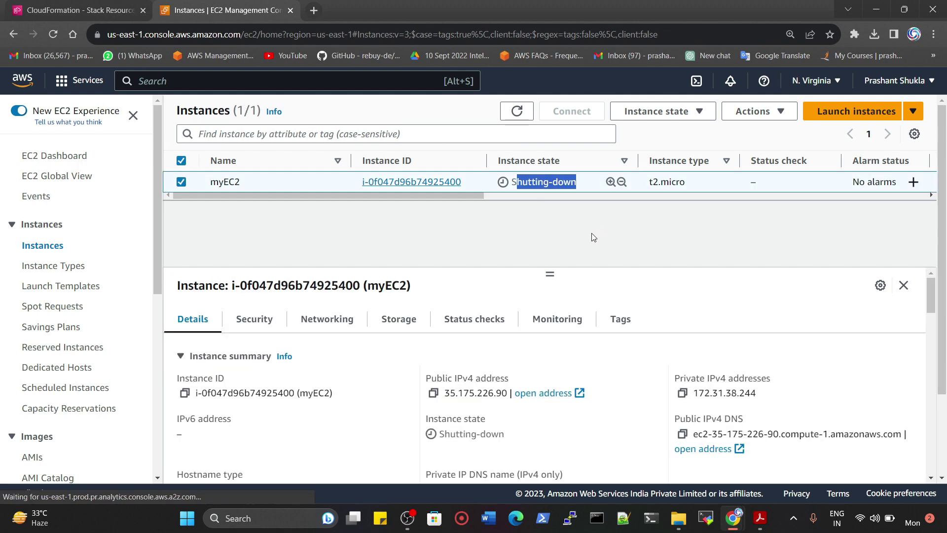
click(84, 11)
click(202, 383)
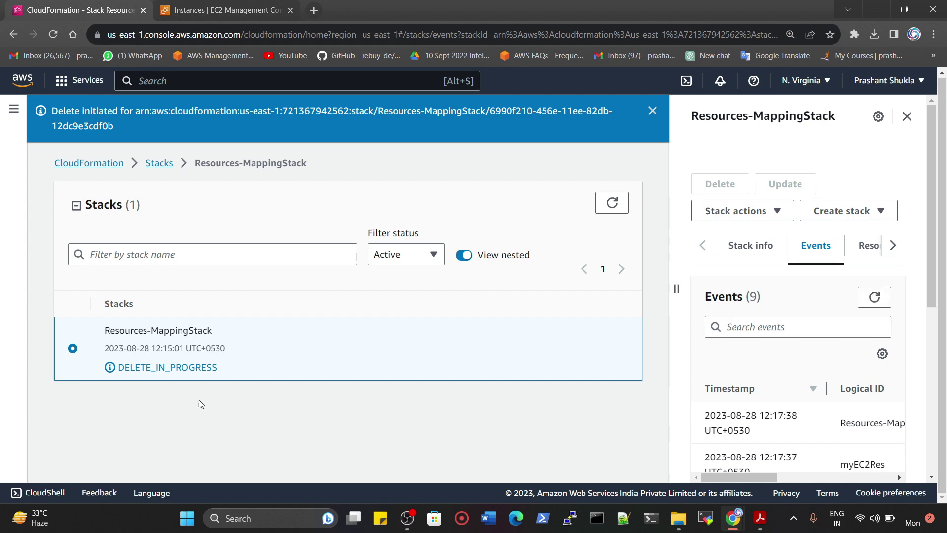
Switch to the Module 8 notes PDF in Acrobat and draw a downward highlighter arrow over the Nested Stacks text
click(759, 518)
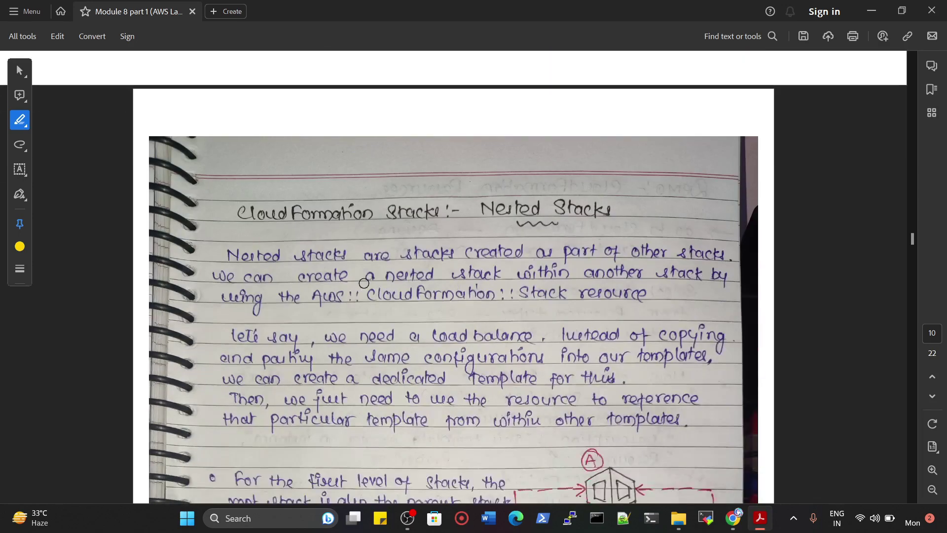
drag(506, 236, 506, 390)
drag(463, 351, 573, 341)
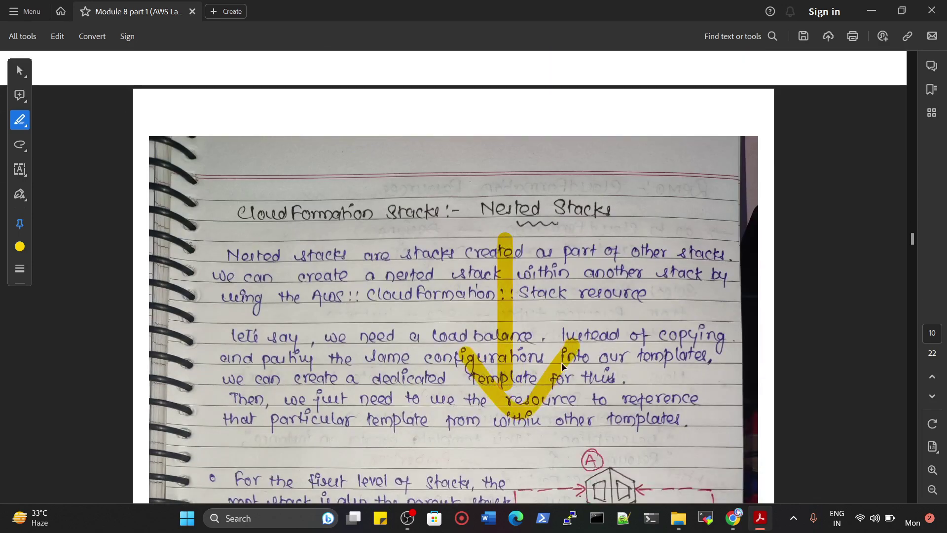
Draw a downward highlighter arrow over the Cloud Formation Stack notes on page 8 and return to the Nested Stacks page
scroll(472, 353, up, 20)
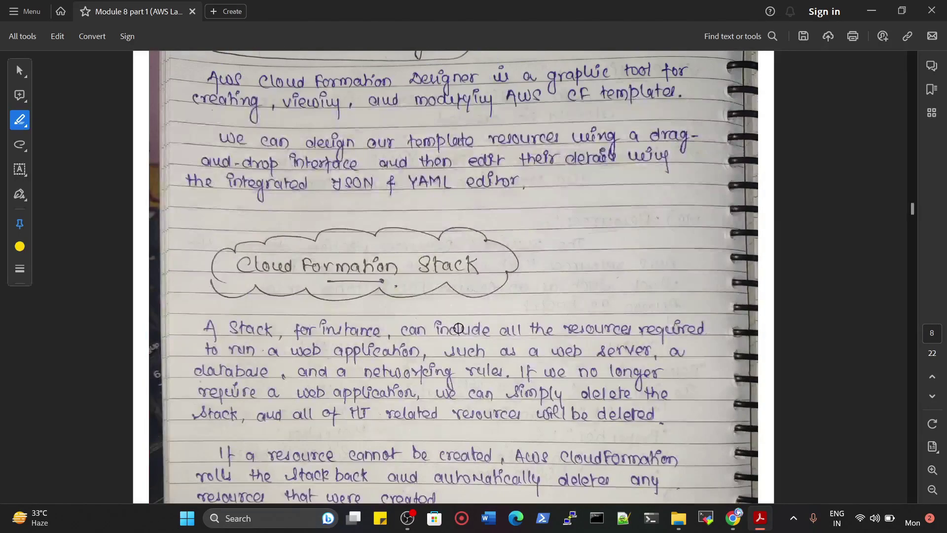
drag(434, 125, 458, 450)
mouse_move(408, 366)
mouse_down()
mouse_move(513, 395)
mouse_move(533, 391)
mouse_up()
scroll(533, 394, down, 10)
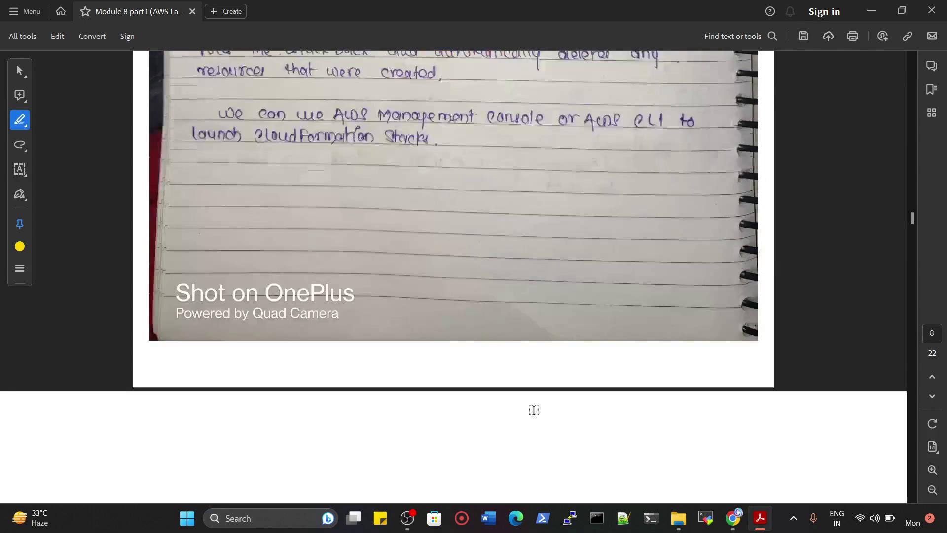
scroll(535, 413, down, 15)
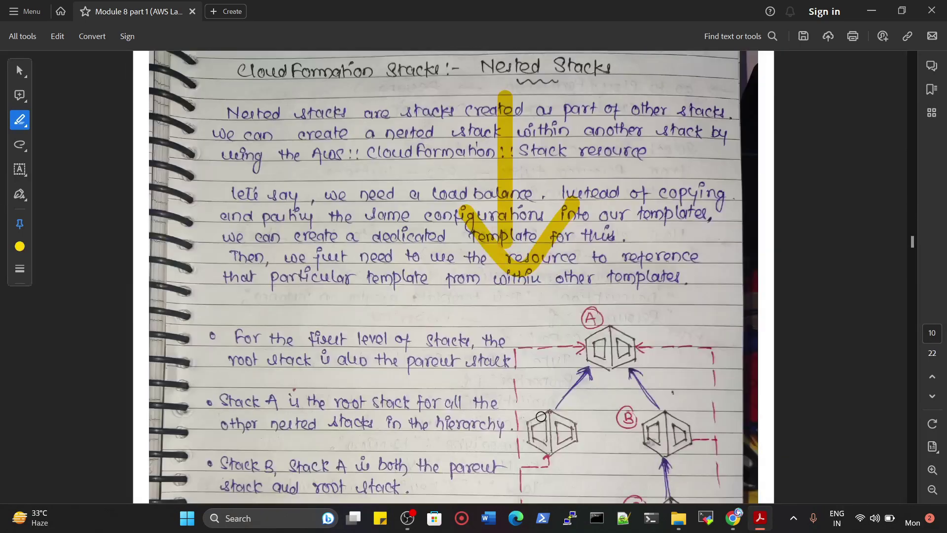
Highlight the Nested Stacks title, outline the bullet list and stack diagram, and mark key phrases such as "first level" in the bullets
scroll(506, 380, down, 3)
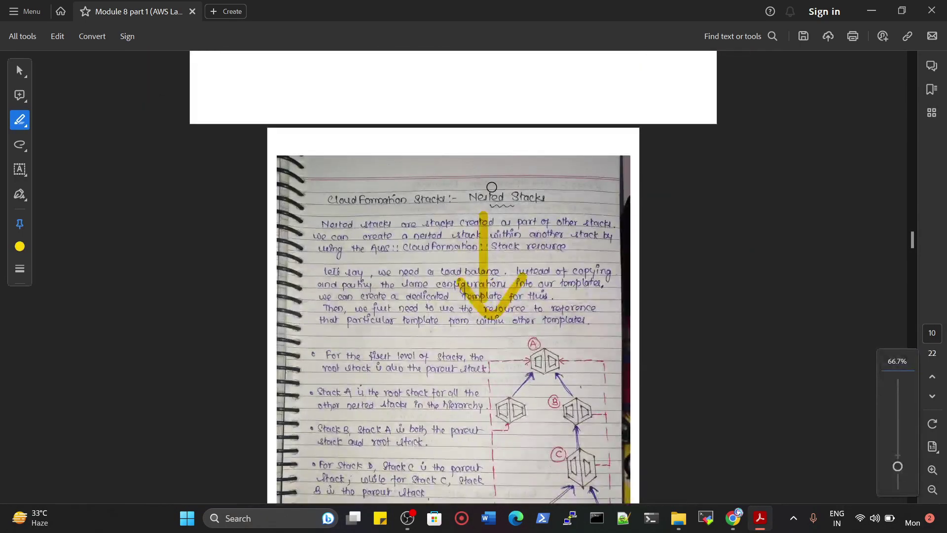
drag(464, 197, 548, 198)
scroll(397, 305, down, 4)
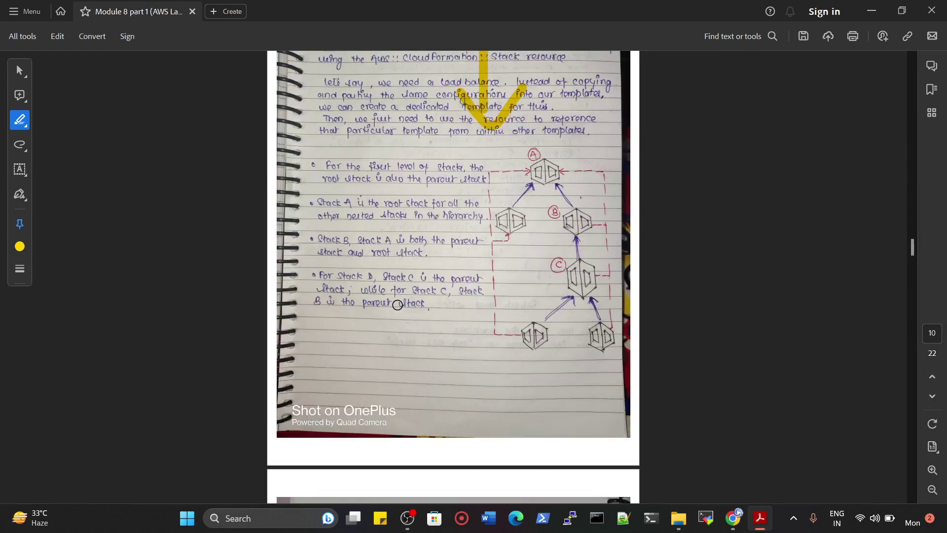
scroll(404, 395, up, 1)
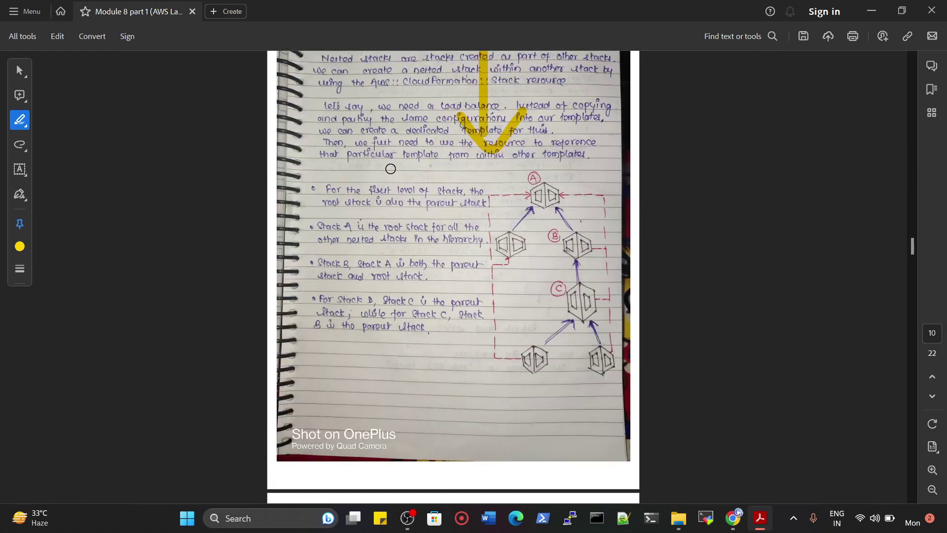
mouse_move(345, 168)
mouse_down()
mouse_move(625, 175)
mouse_move(409, 400)
mouse_move(296, 227)
mouse_move(380, 179)
mouse_move(380, 190)
mouse_move(417, 190)
mouse_up()
drag(360, 223, 427, 223)
drag(345, 275, 374, 275)
scroll(341, 167, up, 4)
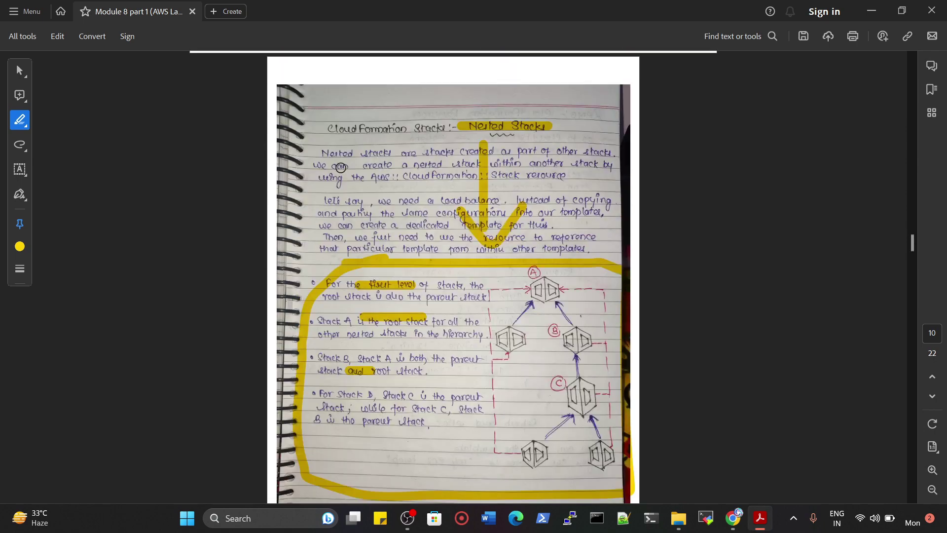
Highlight the Cloud Formation Mappings title on the demo page and return to the Nested Stacks notes on page 10
scroll(474, 279, down, 20)
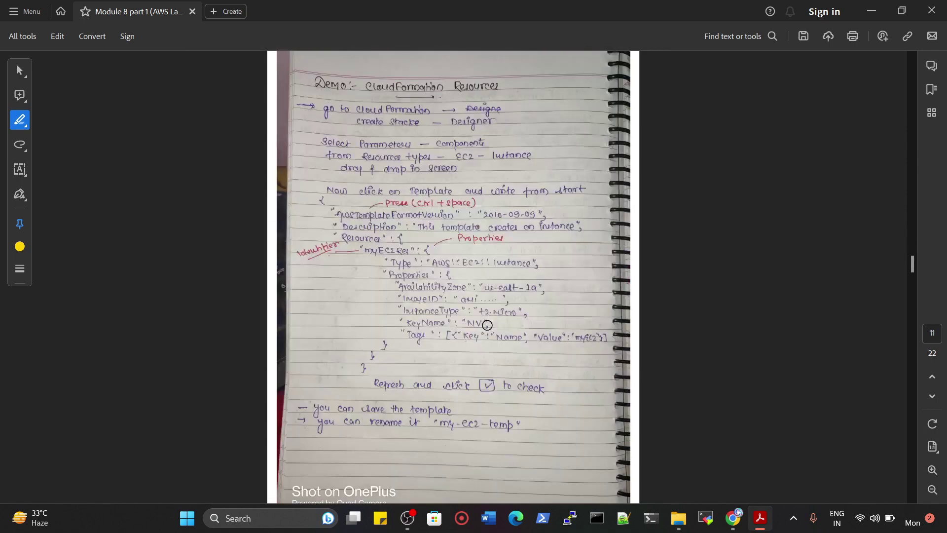
scroll(431, 312, up, 5)
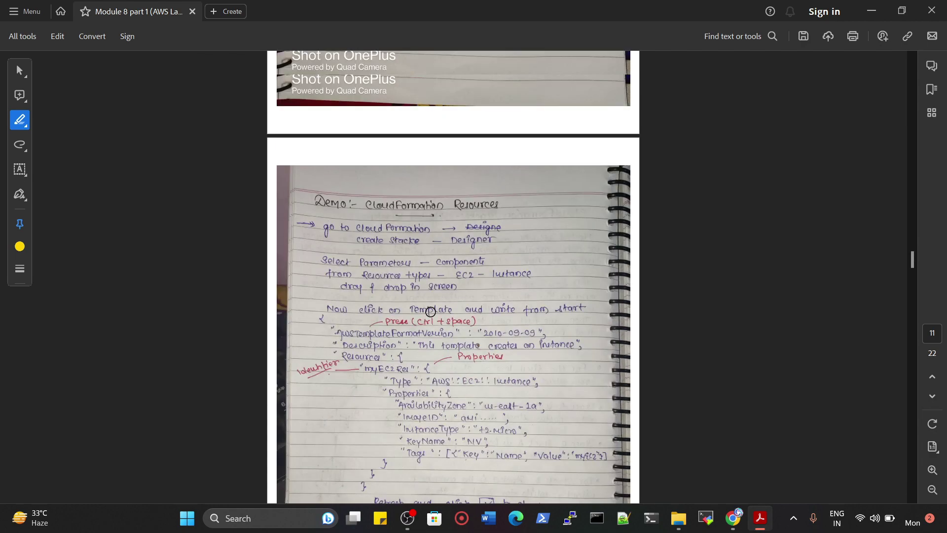
scroll(430, 312, up, 9)
scroll(444, 321, down, 7)
scroll(459, 332, down, 12)
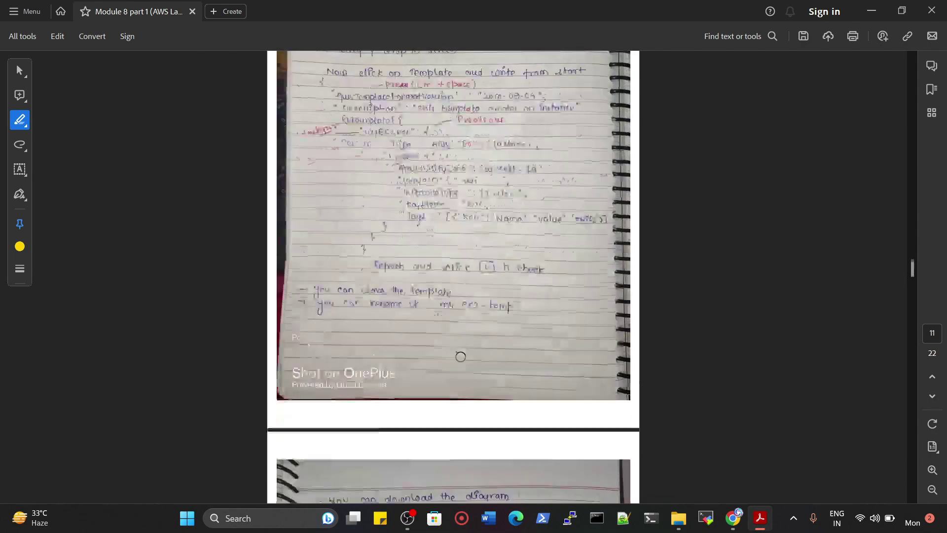
scroll(460, 356, down, 20)
drag(358, 138, 513, 143)
scroll(461, 176, up, 4)
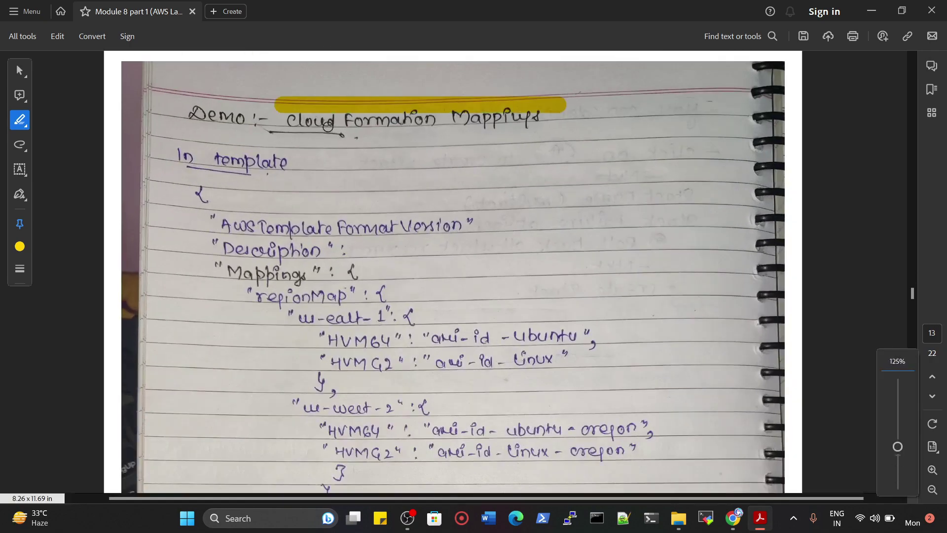
scroll(556, 409, up, 2)
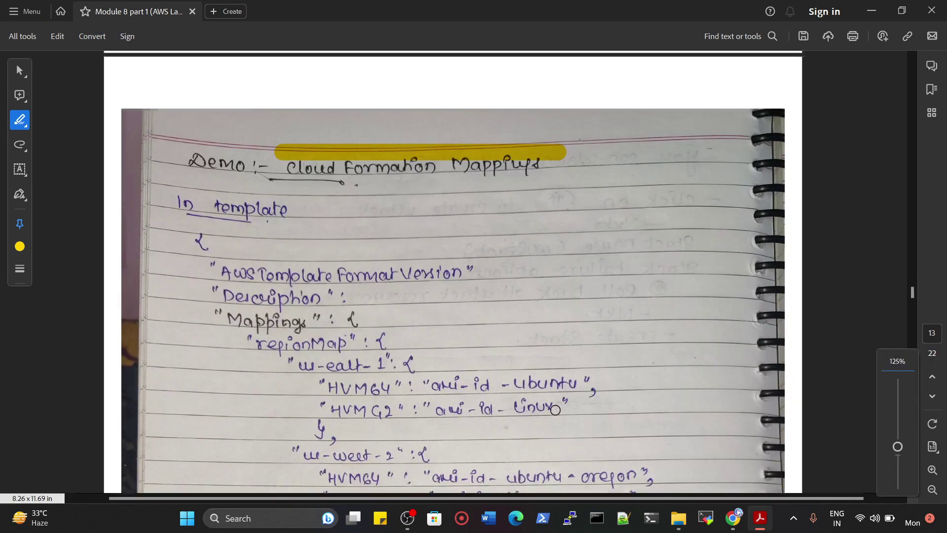
scroll(555, 410, up, 20)
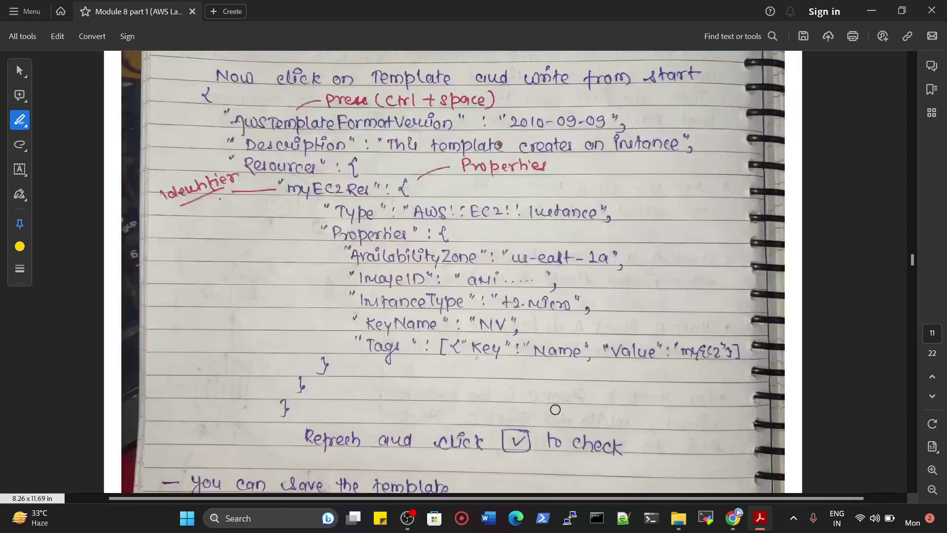
scroll(555, 409, up, 15)
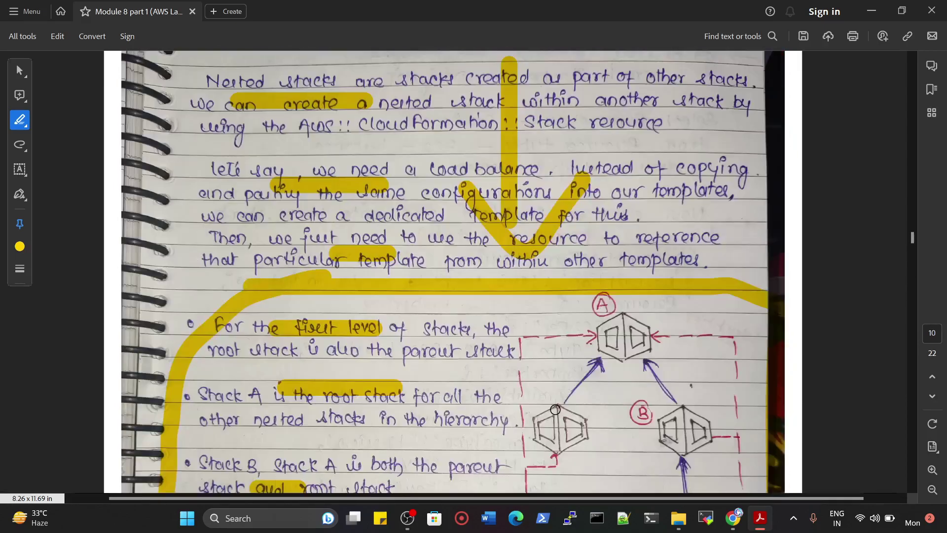